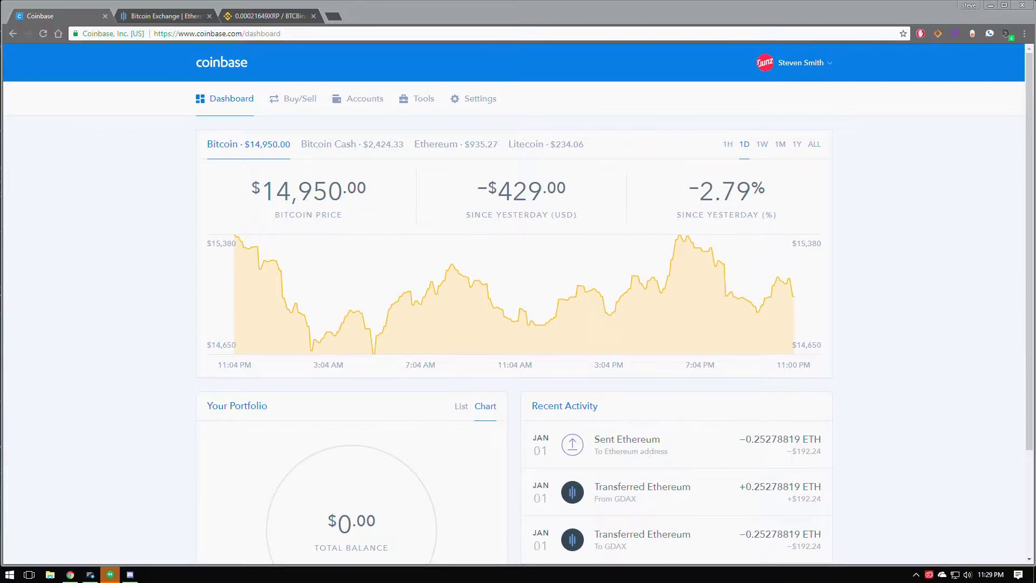
Switch Coinbase's buy payment method to the card, view Accounts, then return to the Dashboard.
click(300, 100)
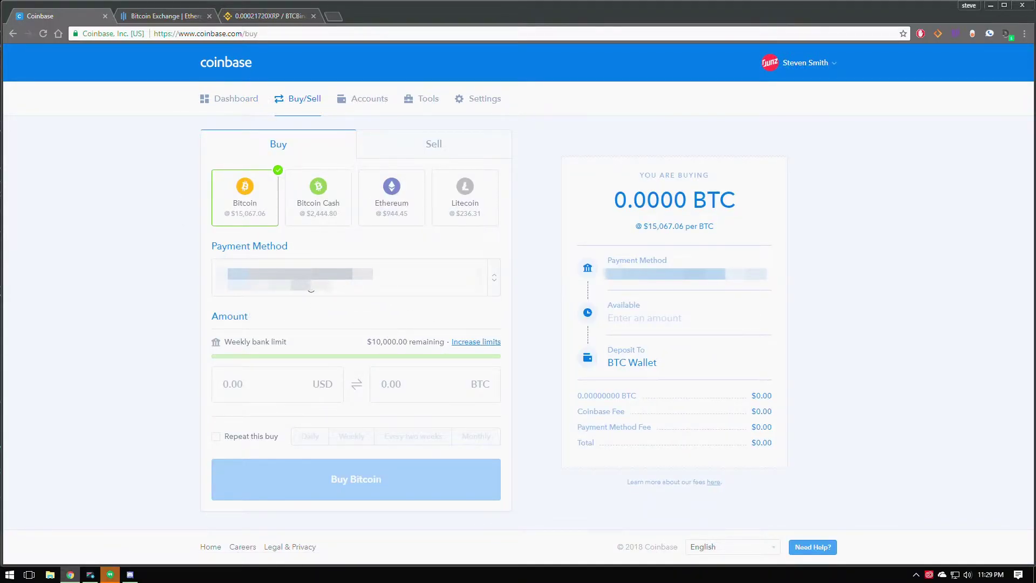
click(311, 290)
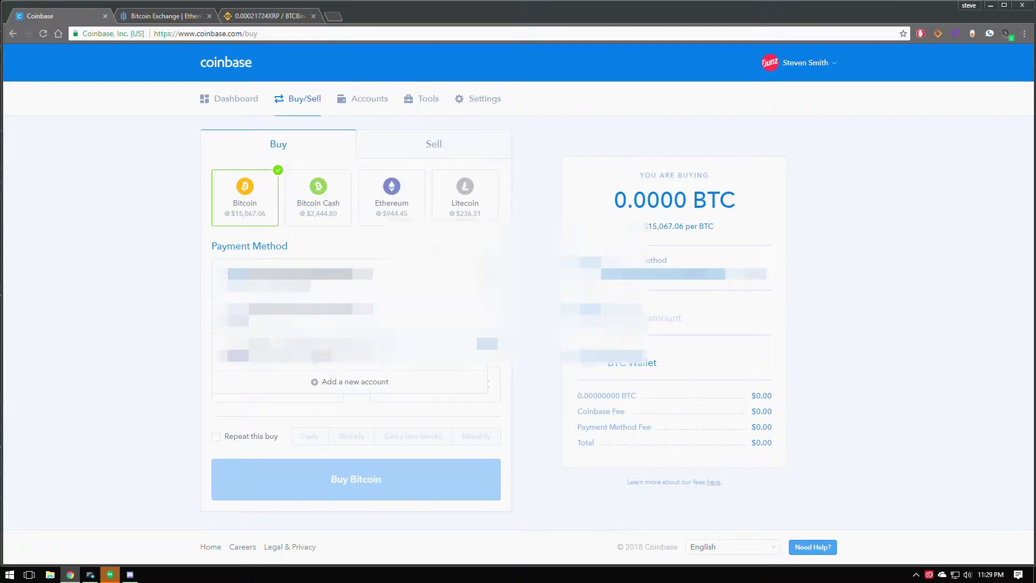
click(315, 349)
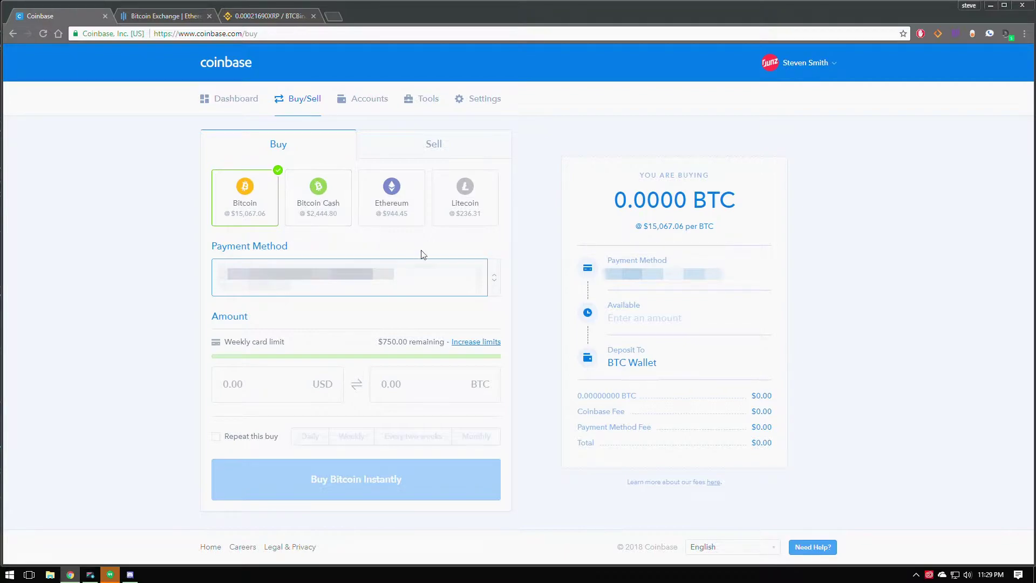
click(344, 101)
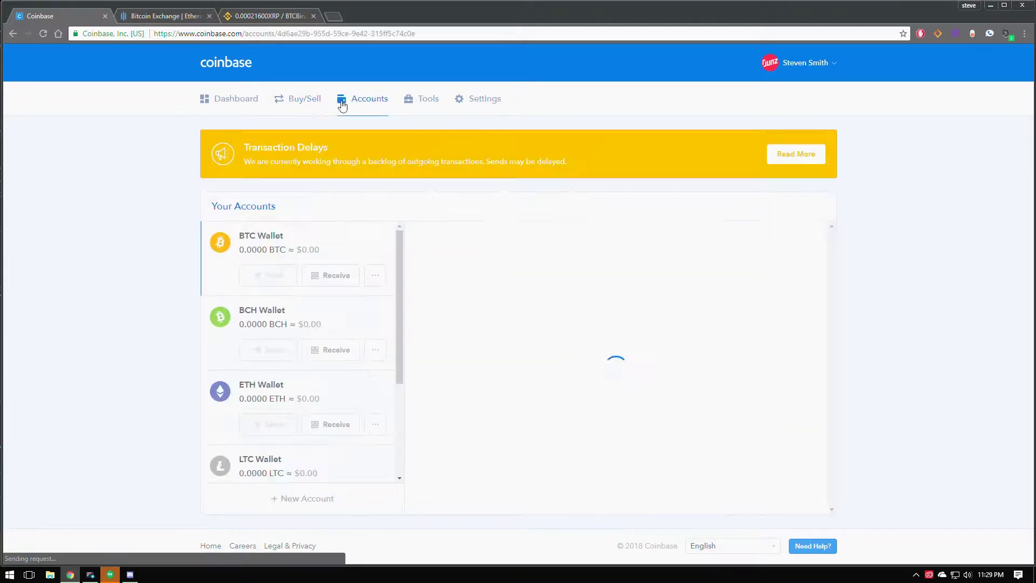
click(233, 103)
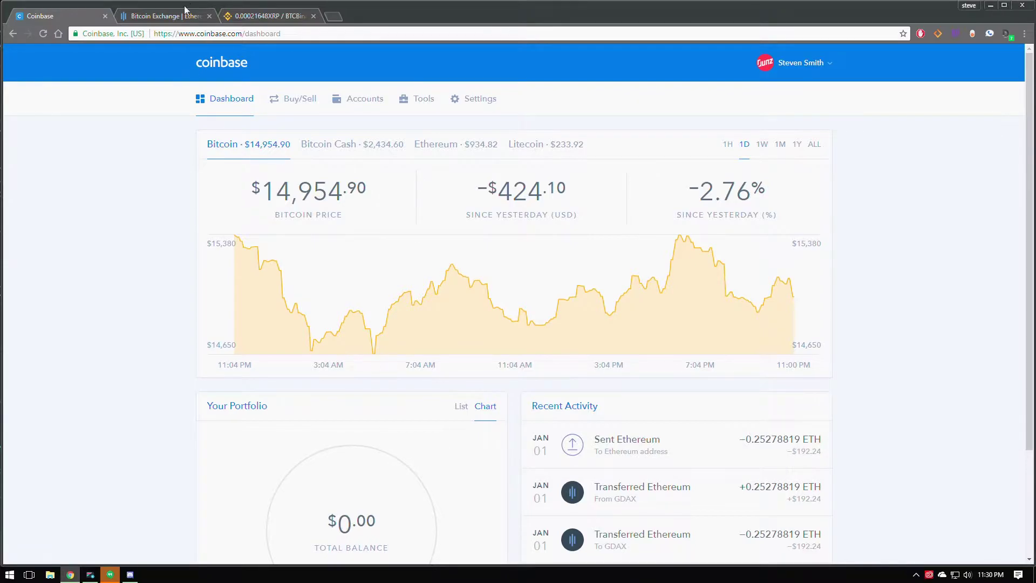
In the GDAX tab, change the market from BTC/USD to ETH/USD.
click(162, 16)
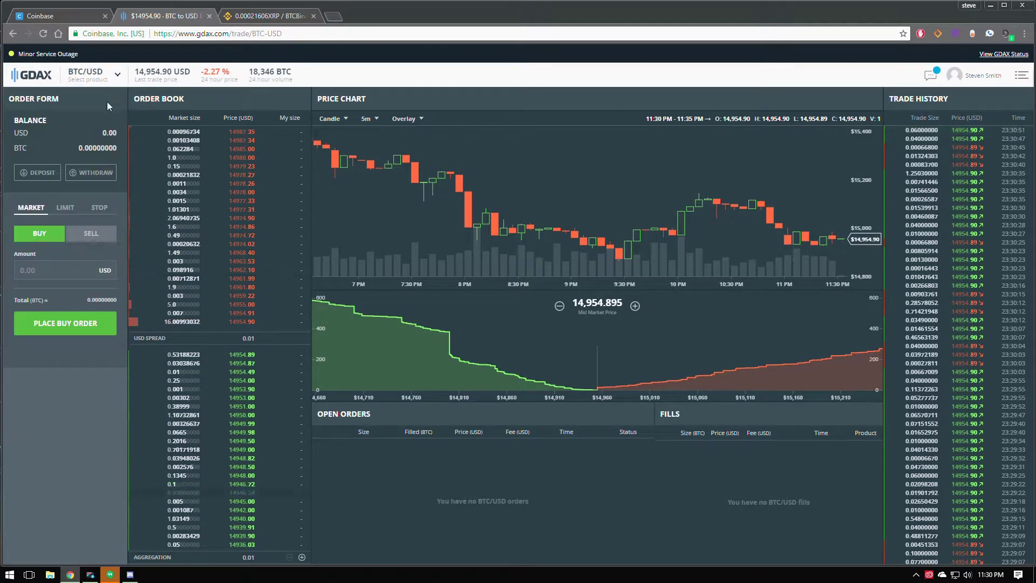
mouse_move(119, 82)
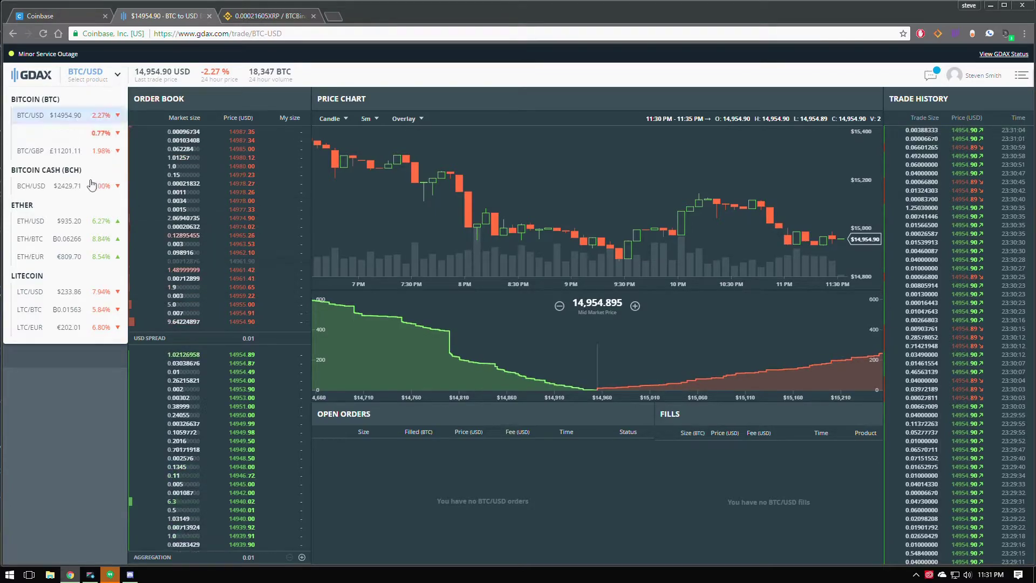
click(65, 221)
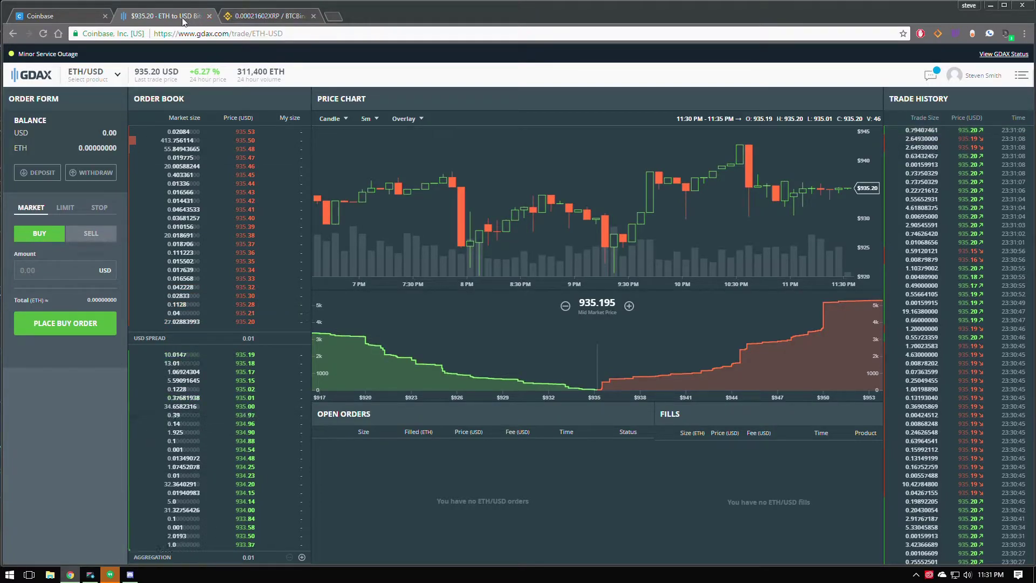
Open the Binance account page from the user menu to see password and 2FA settings.
click(227, 17)
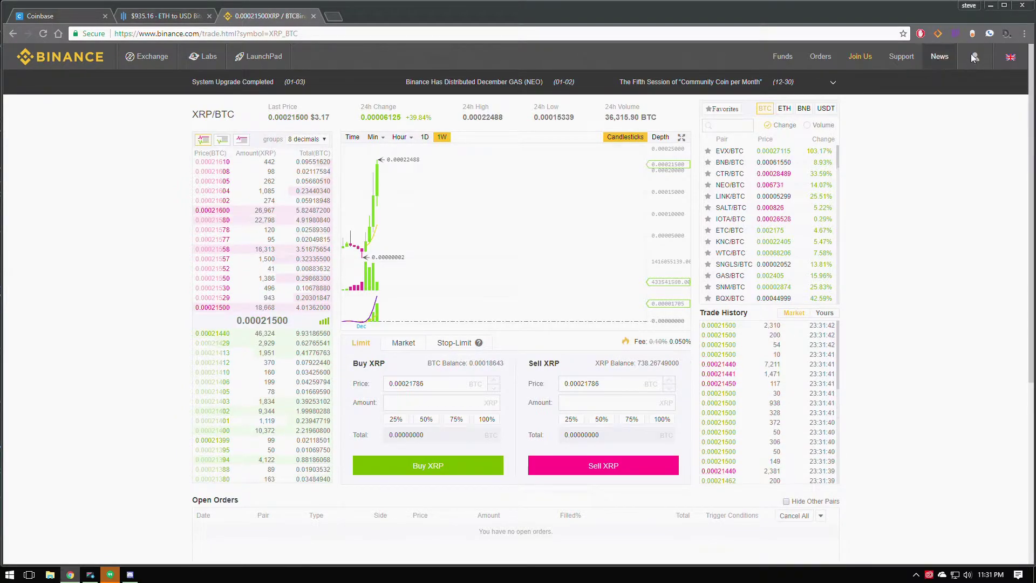
mouse_move(975, 57)
click(925, 114)
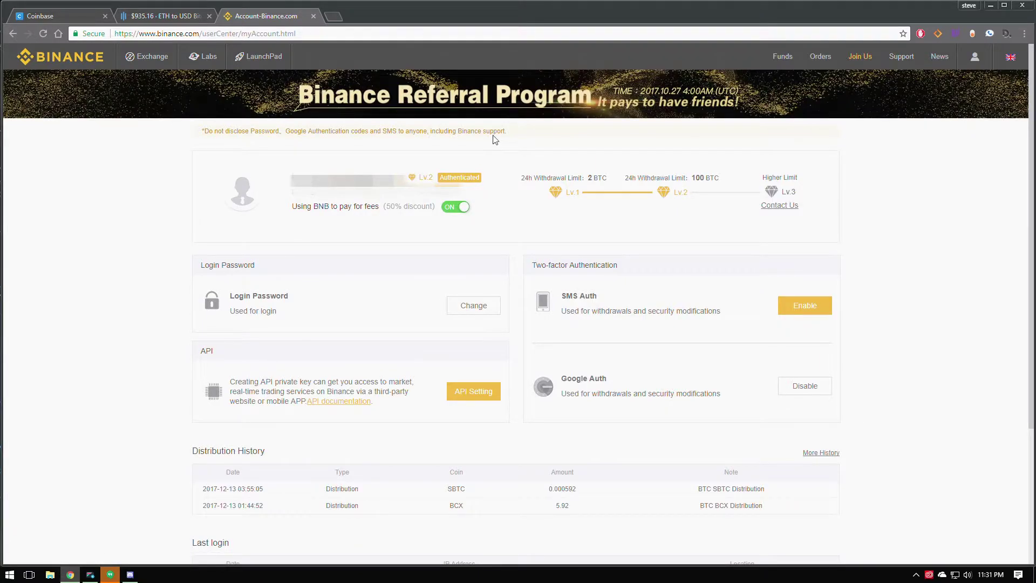
drag(291, 178, 550, 226)
click(505, 218)
Search 'google authenticator desktop' in a new tab and open the GAuth Authenticator Web Store listing.
click(334, 16)
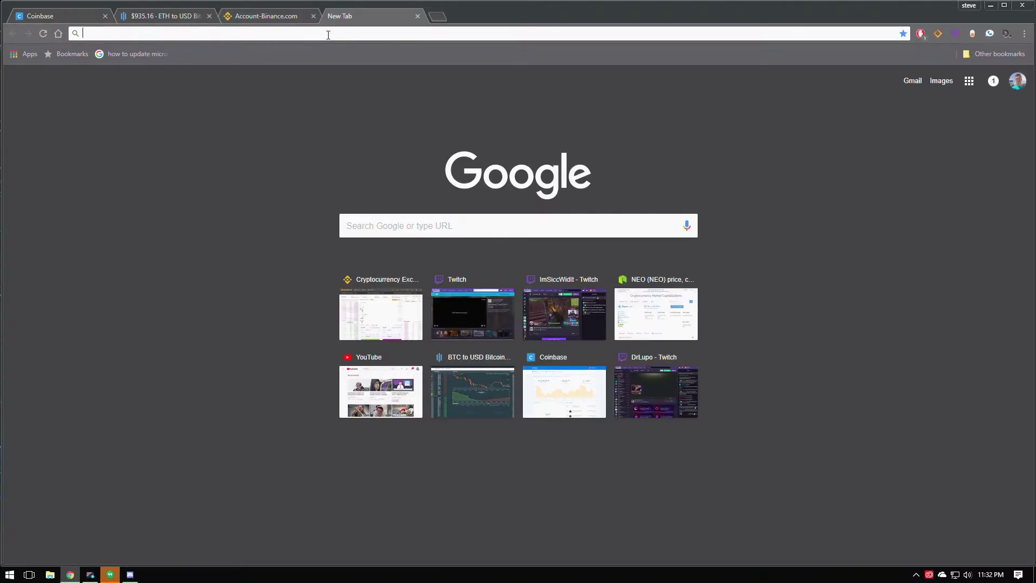
text(google authe)
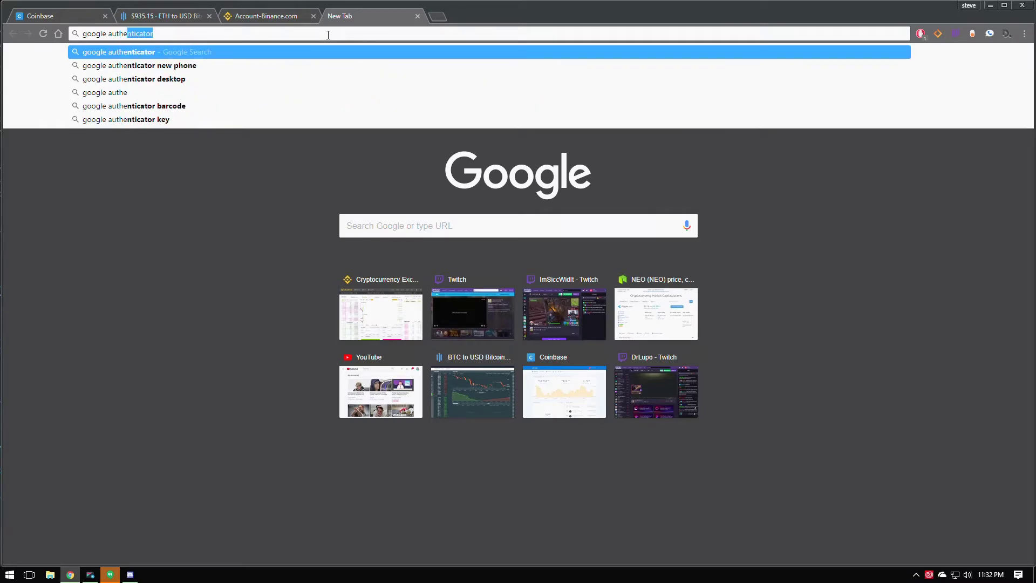
click(274, 79)
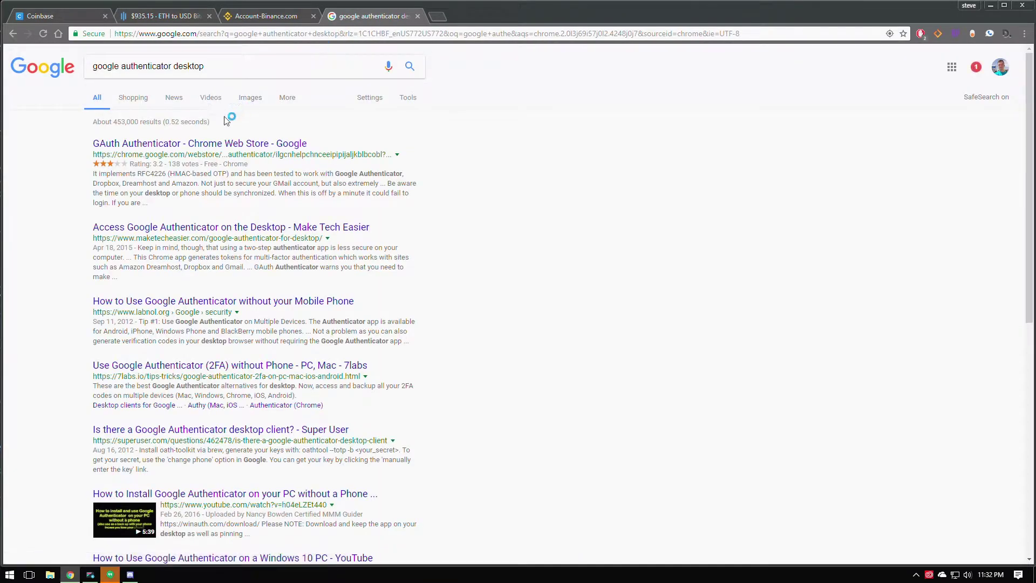
click(221, 147)
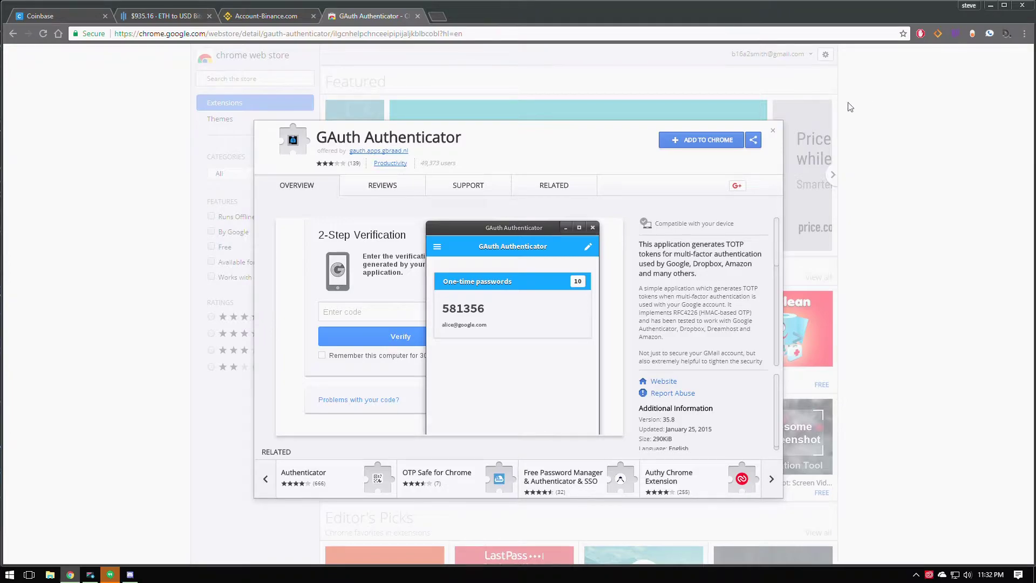
click(773, 130)
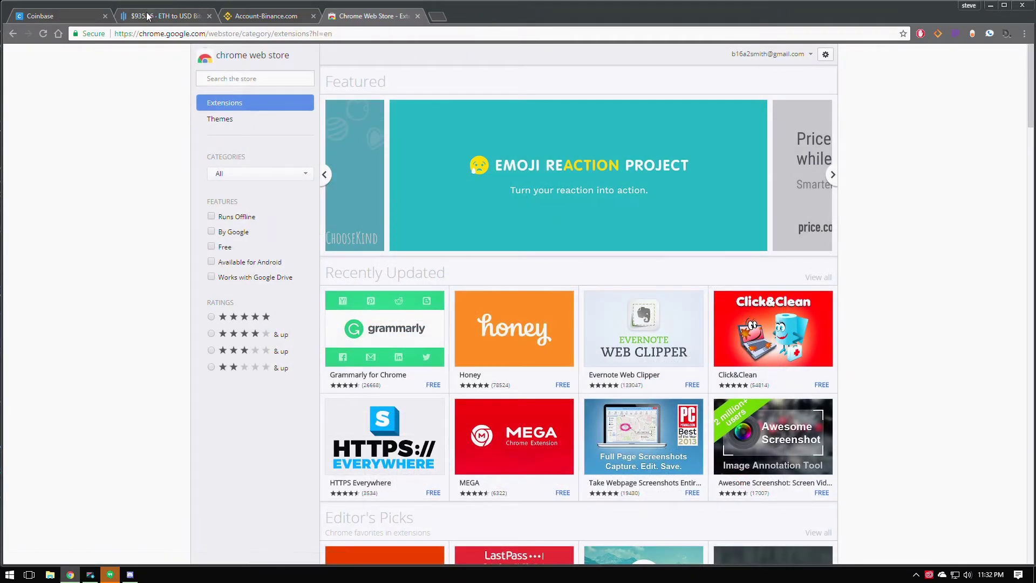
click(226, 16)
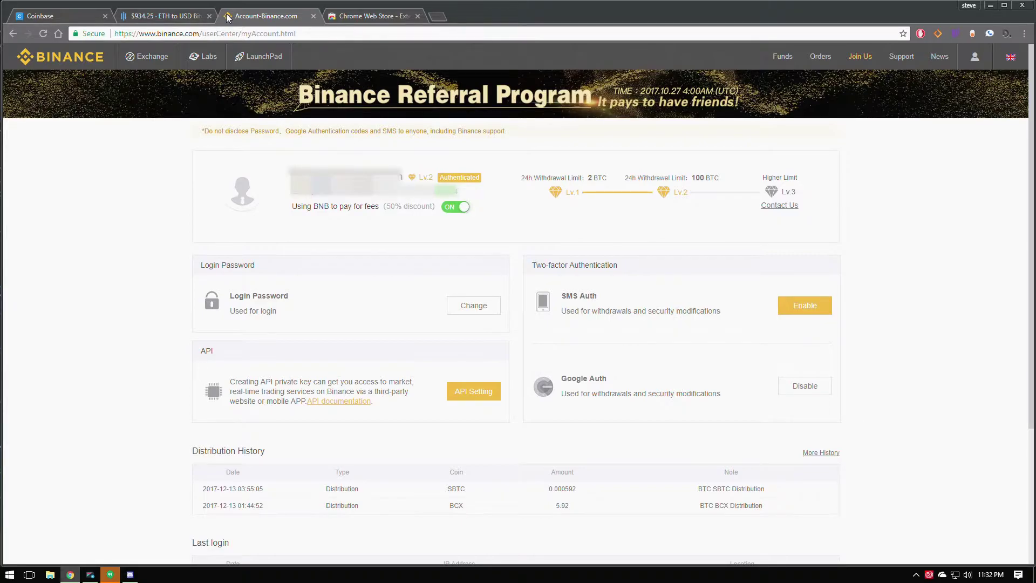
Fill Coinbase's buy form with Ethereum, $200 and card payment (0.2058 ETH).
click(55, 18)
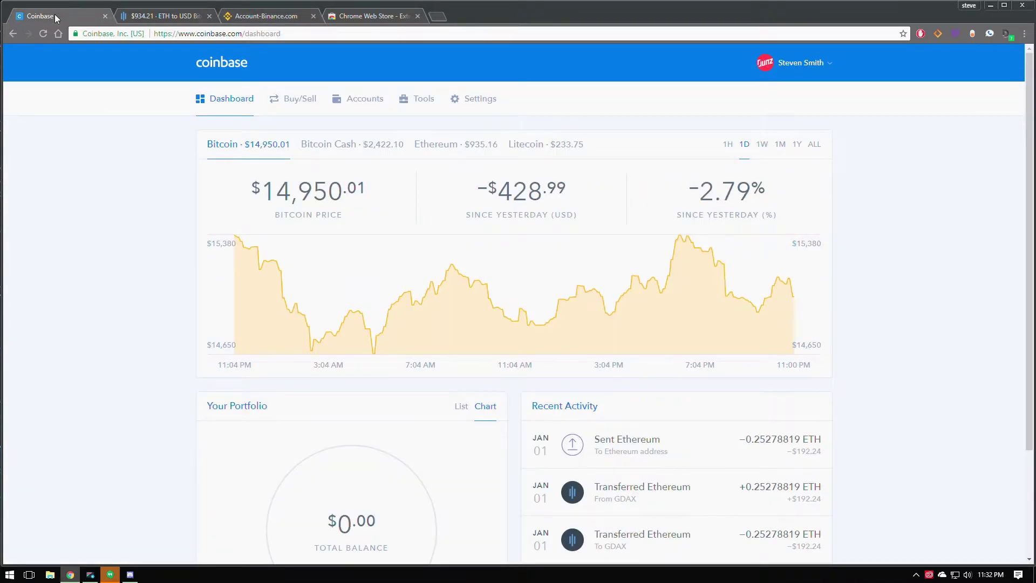
click(298, 105)
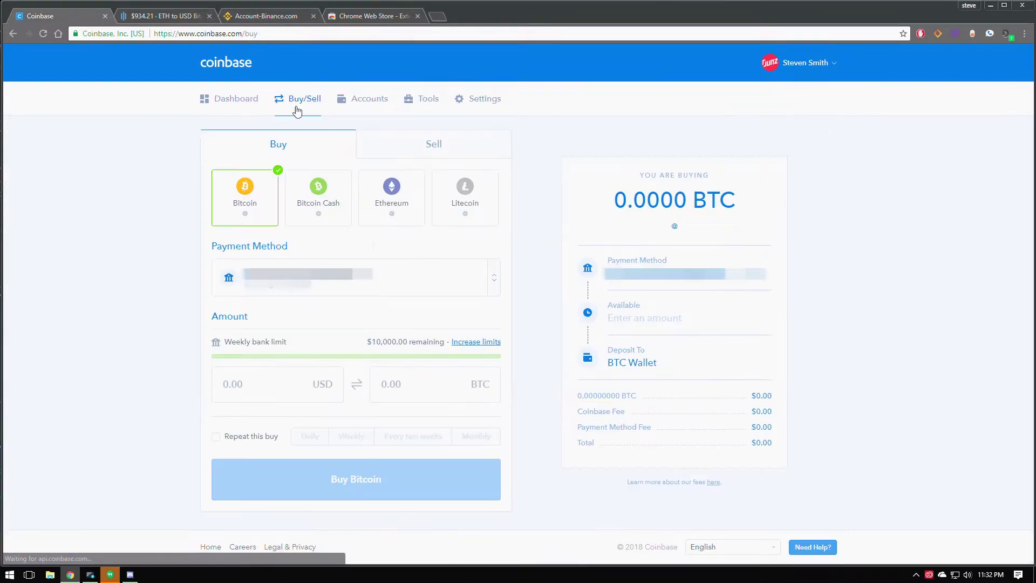
click(408, 209)
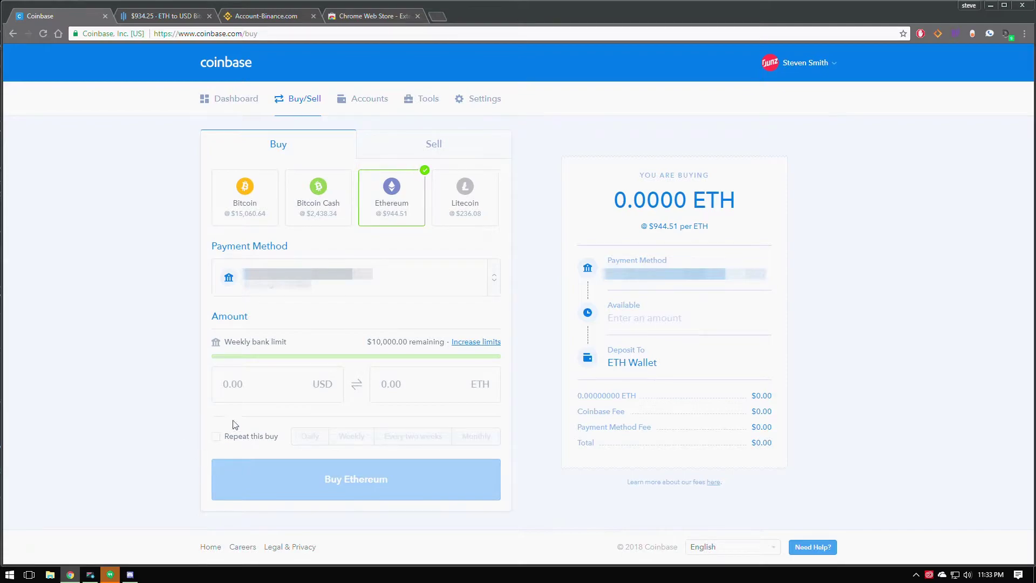
click(281, 388)
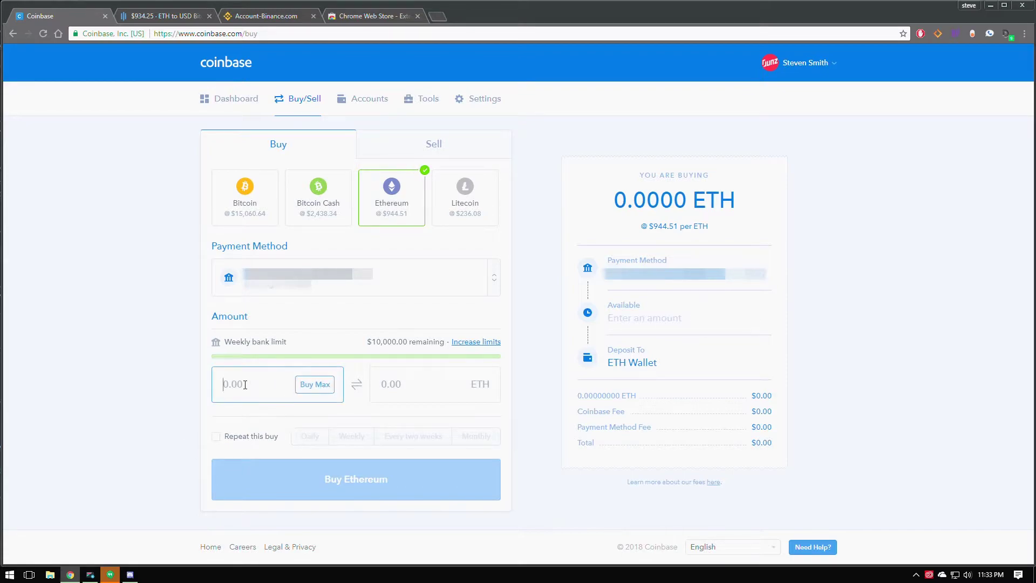
text(200)
click(429, 387)
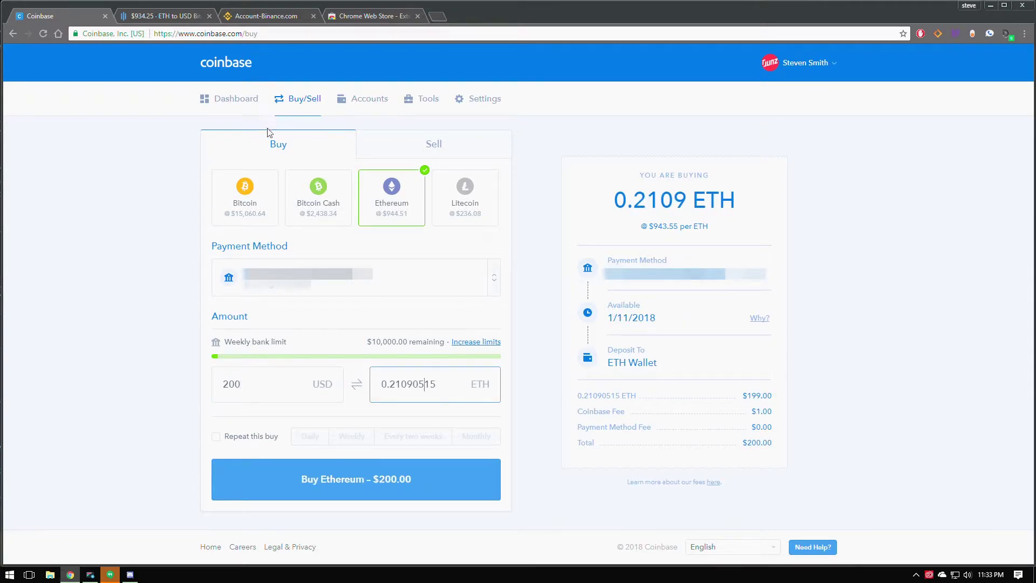
click(351, 288)
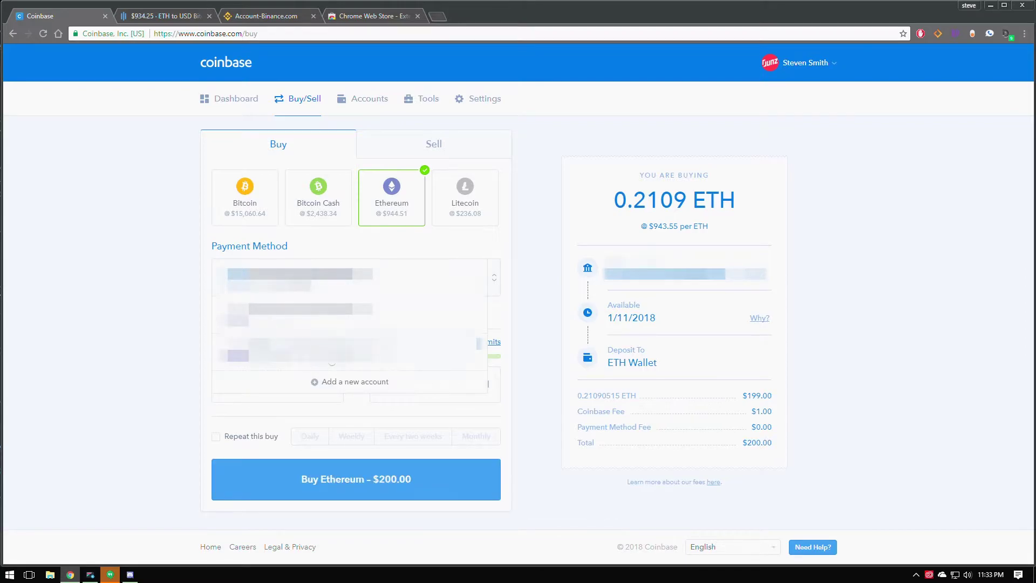
click(332, 350)
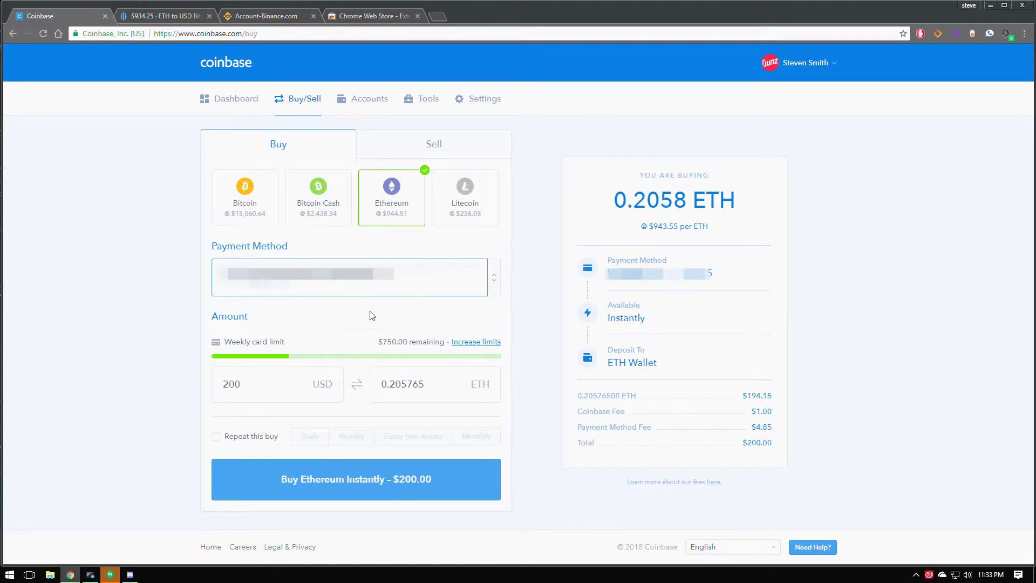
click(165, 17)
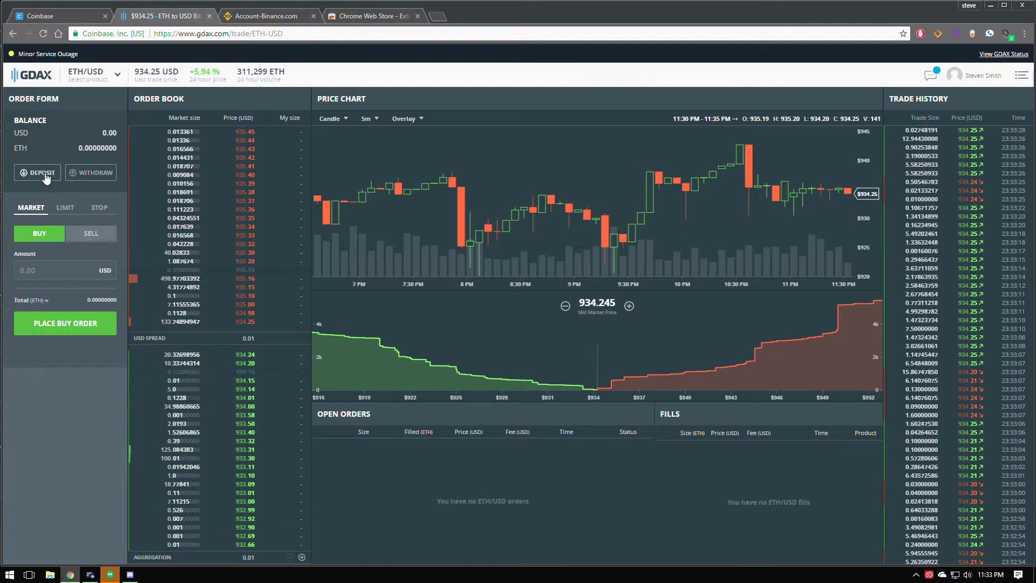
click(46, 174)
click(414, 146)
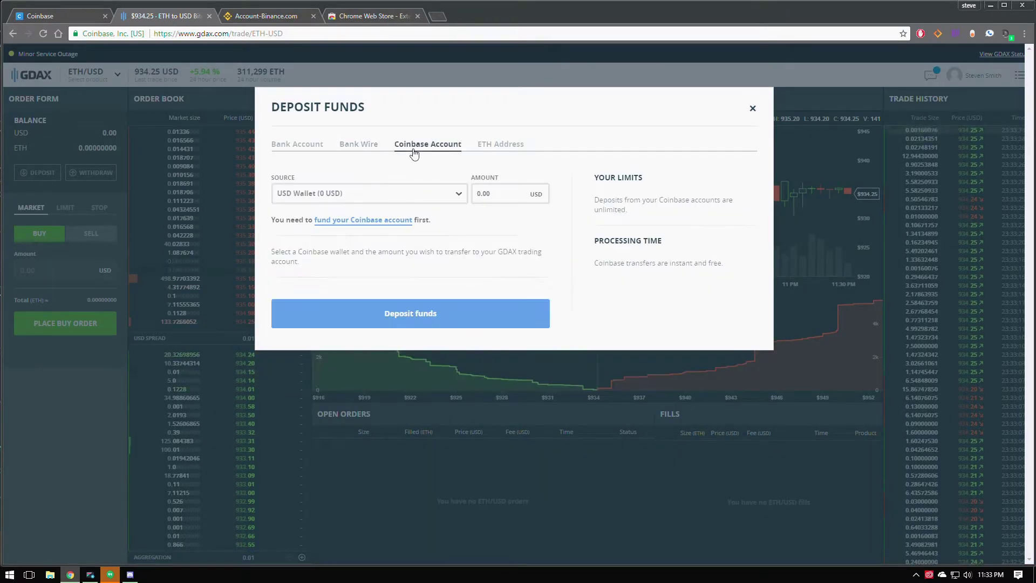
click(416, 195)
click(294, 231)
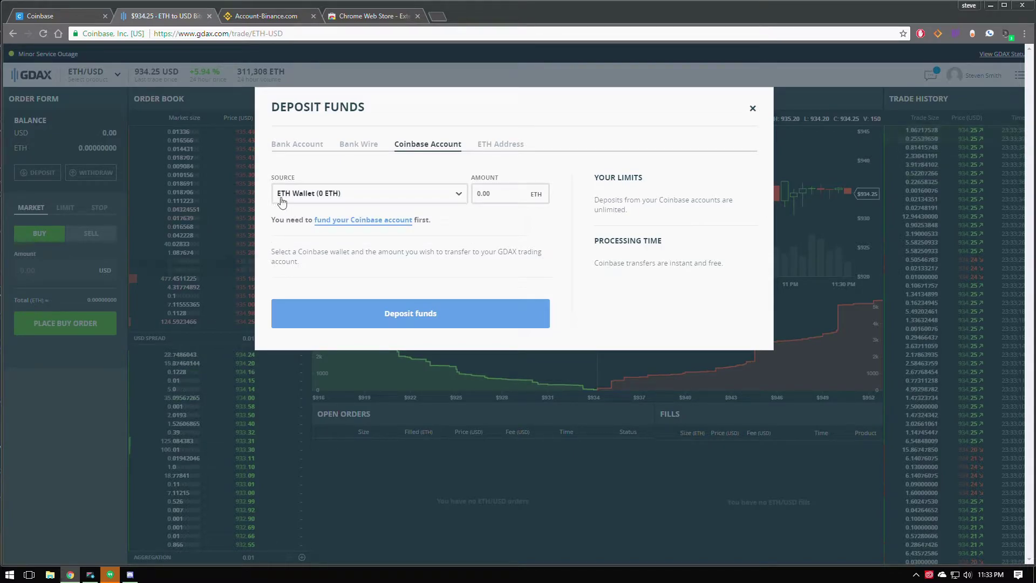
click(446, 193)
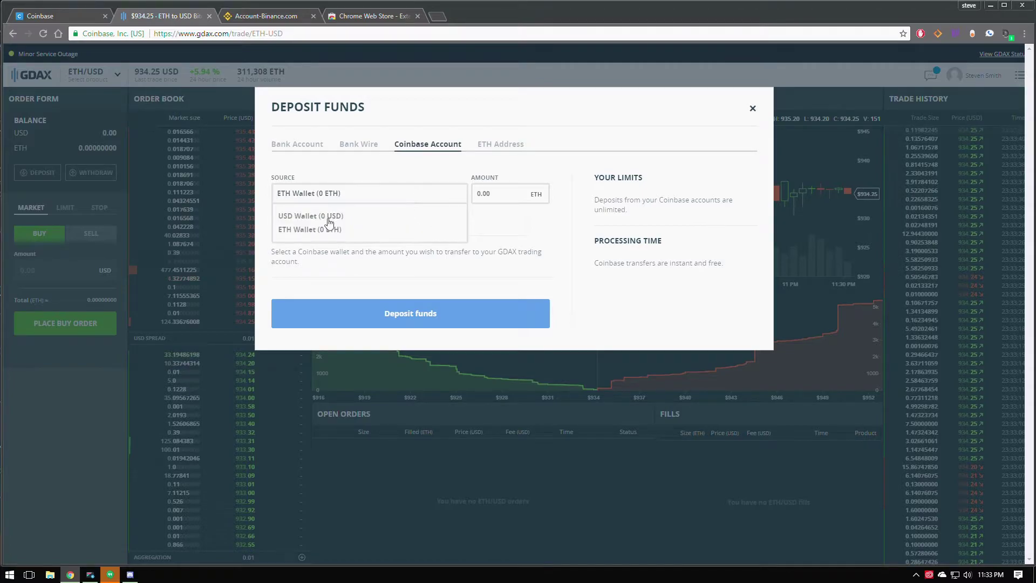
click(504, 194)
text(0.)
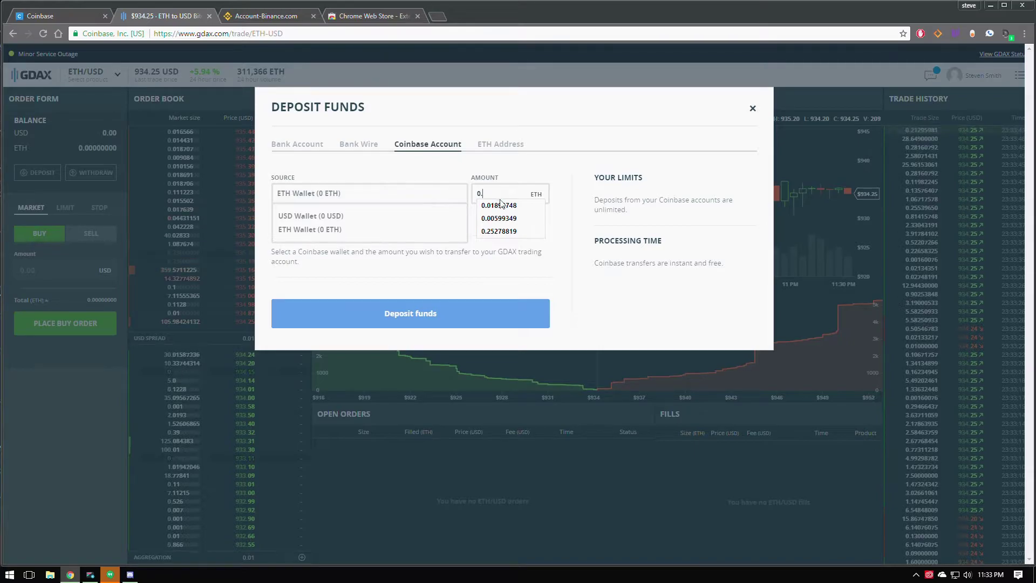
click(519, 231)
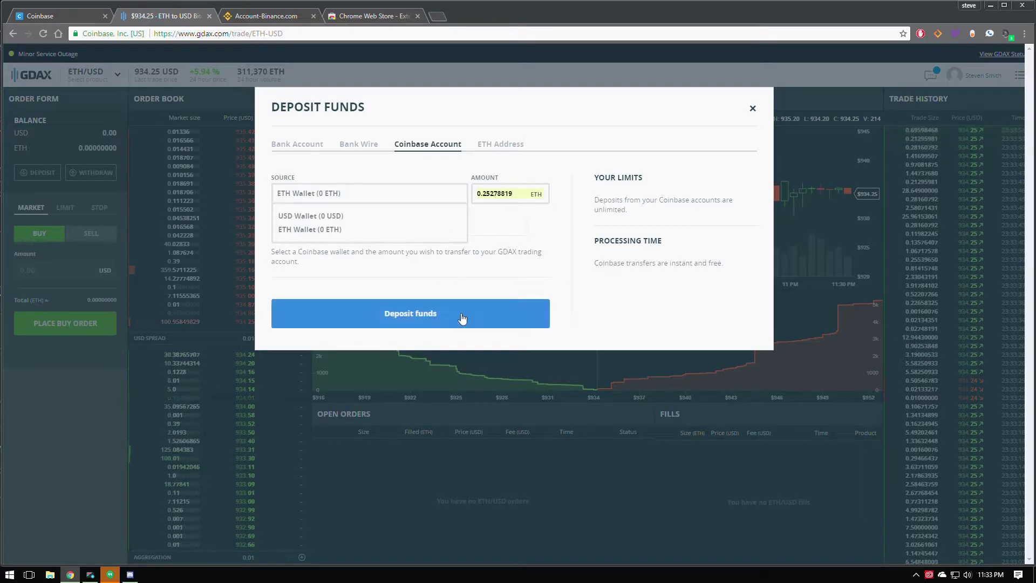
click(428, 316)
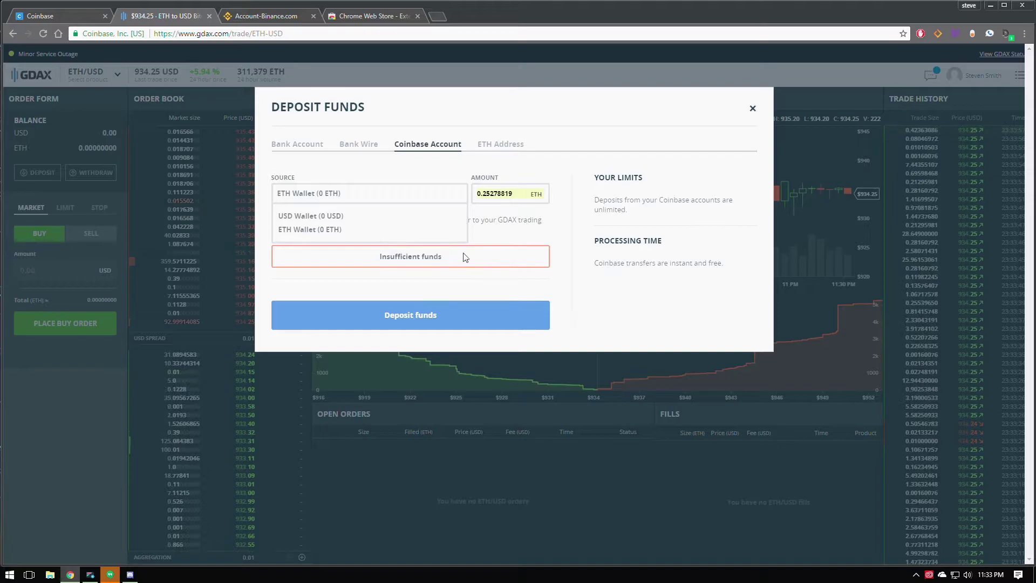
triple_click(465, 256)
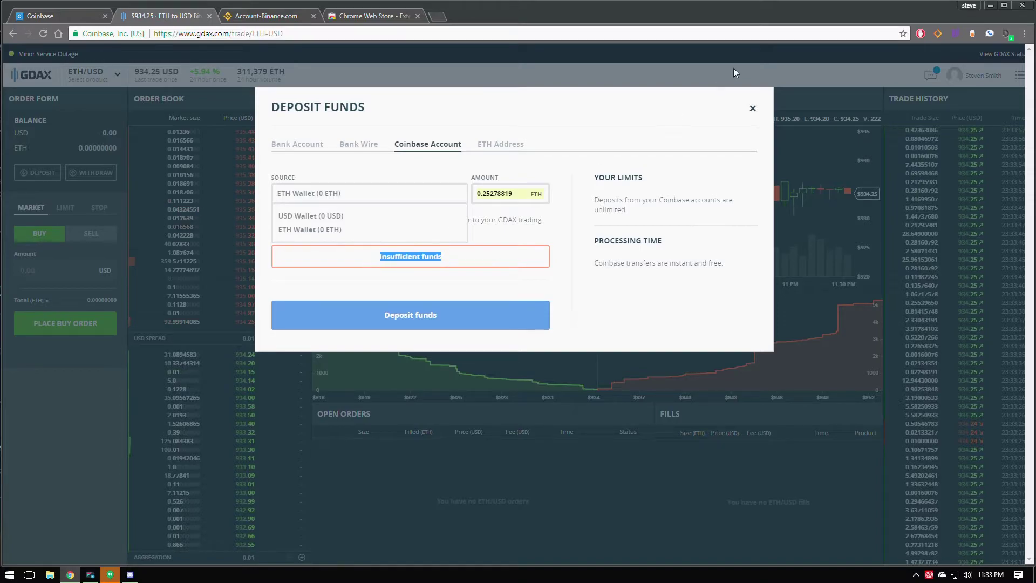
click(742, 105)
click(752, 108)
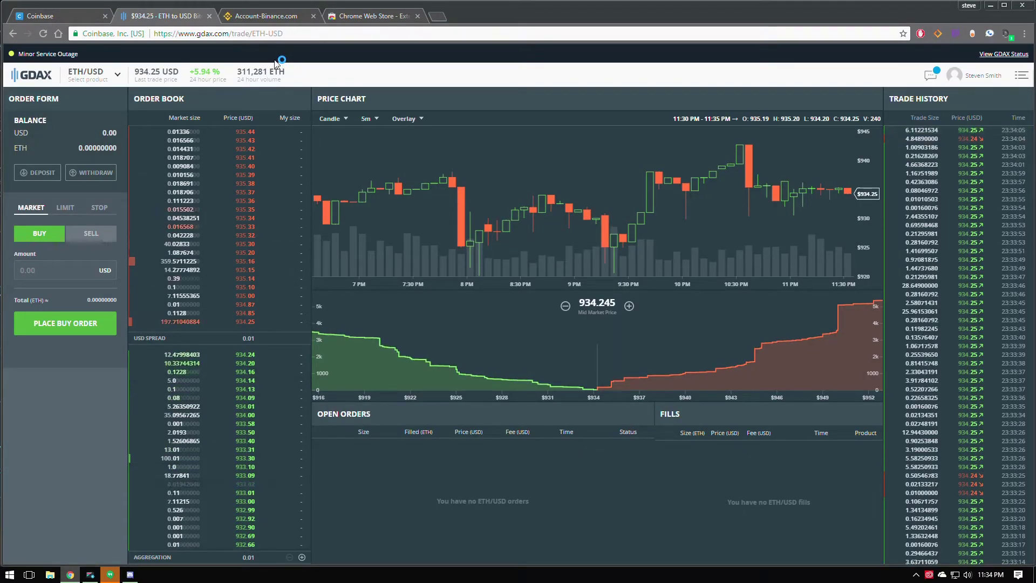
Reveal and copy the Binance ETH deposit address from Funds > Deposits Withdrawals.
click(252, 16)
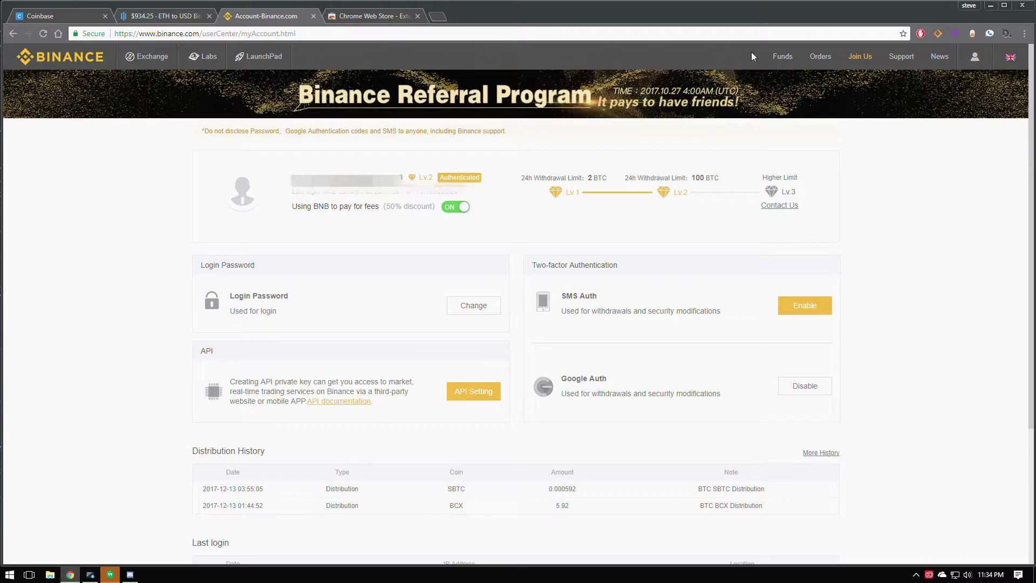
mouse_move(766, 57)
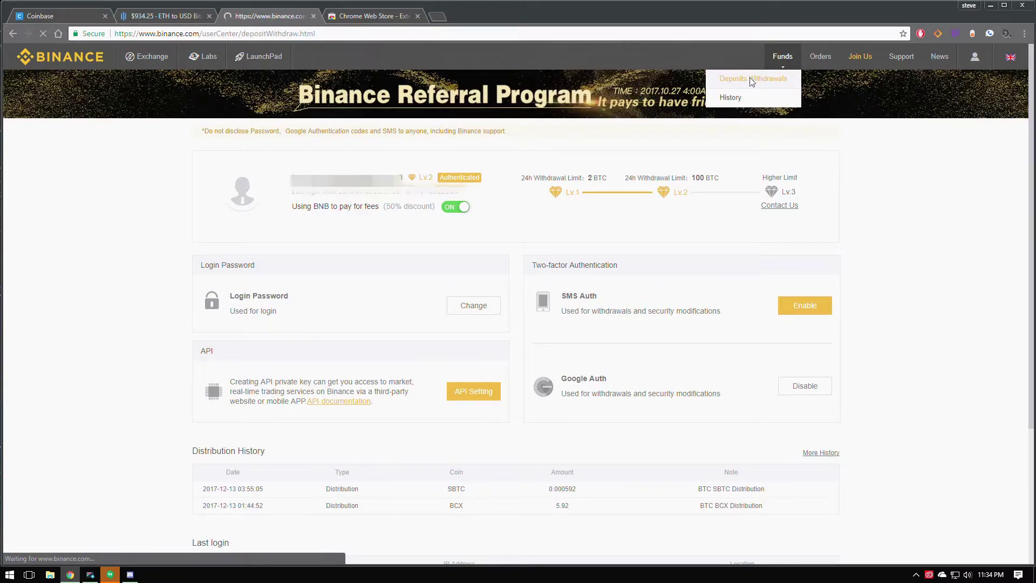
click(752, 79)
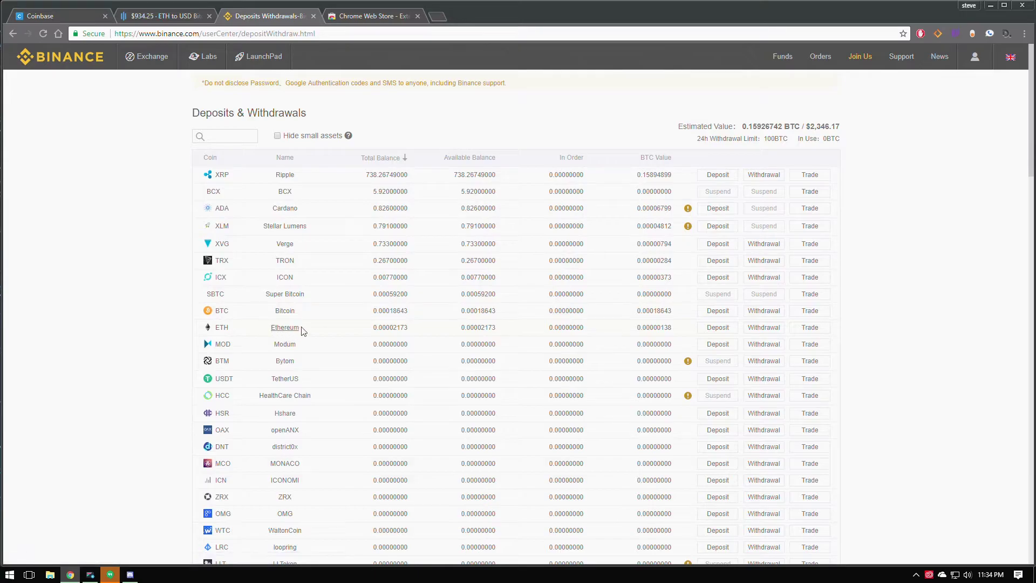
click(717, 328)
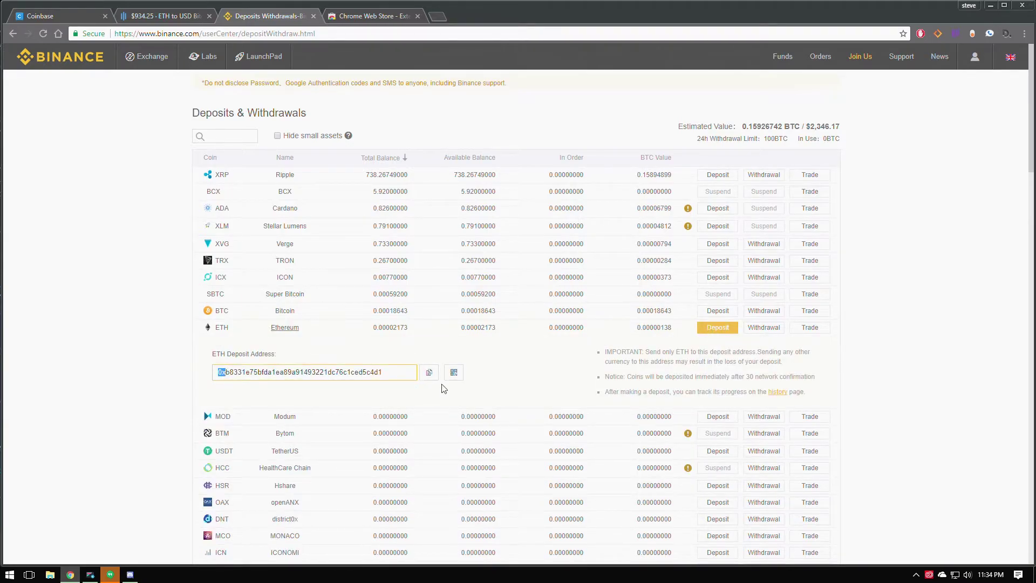
drag(401, 377, 215, 372)
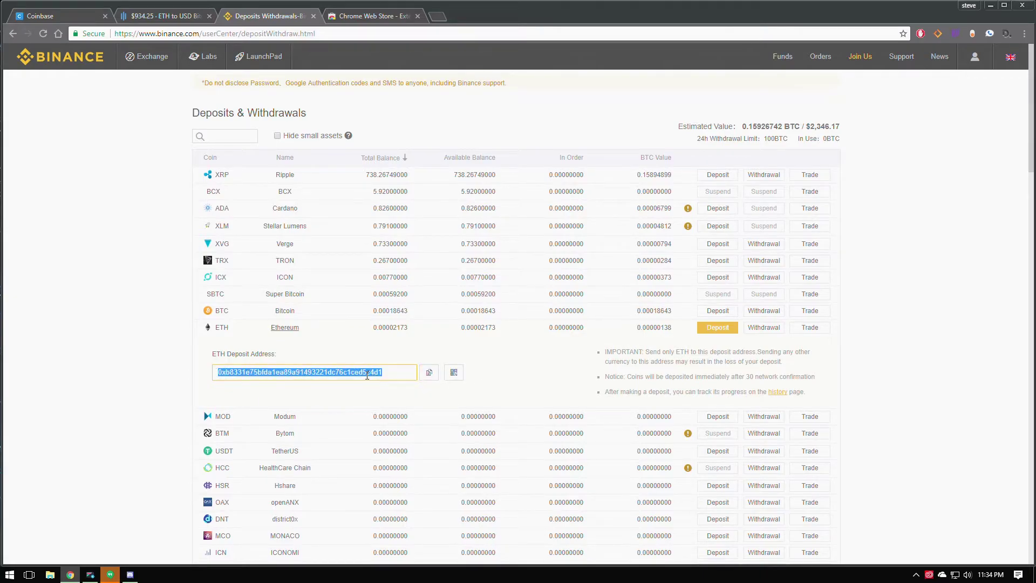
click(431, 377)
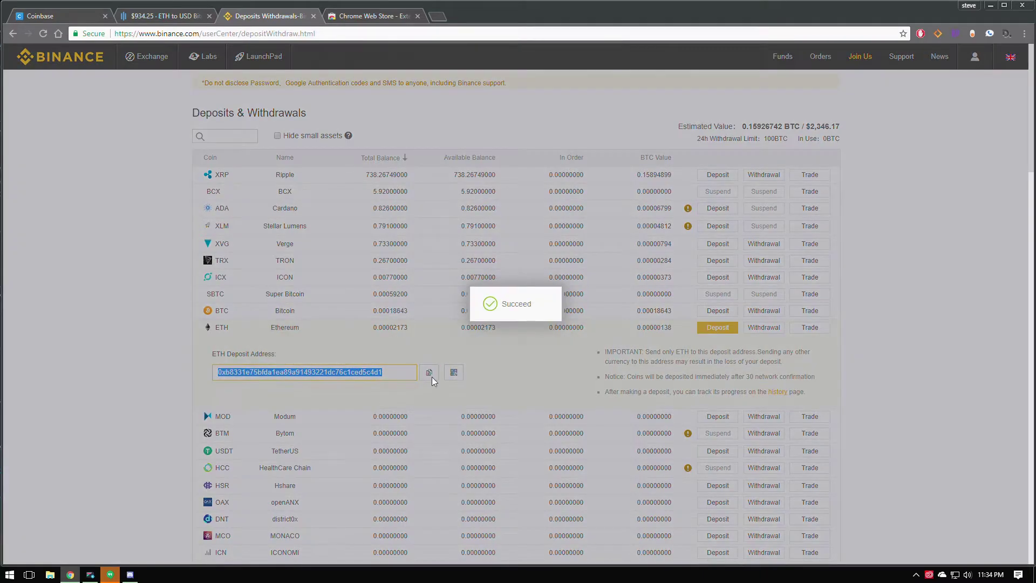
click(162, 15)
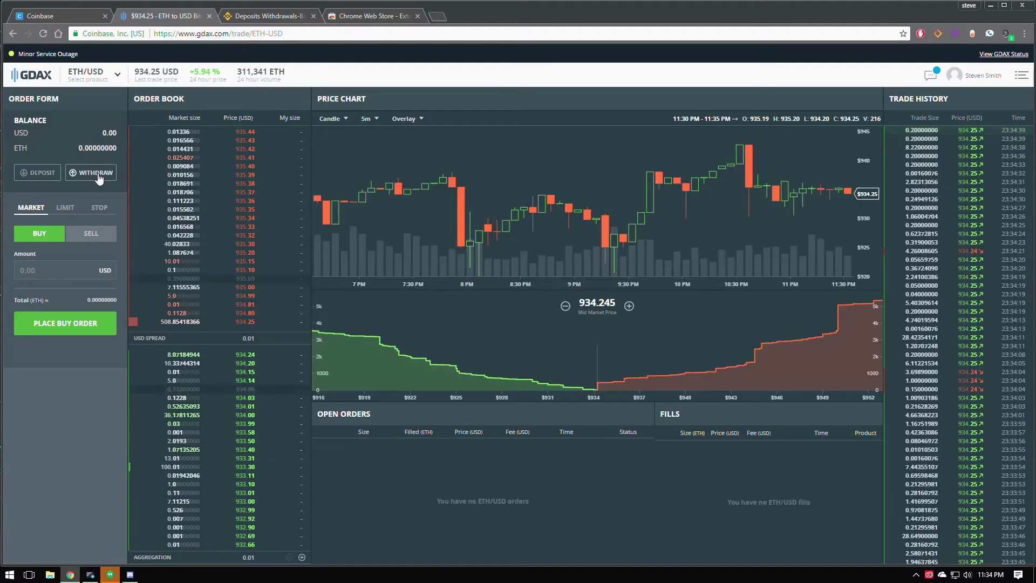
Fill the GDAX ETH withdrawal destination with the saved Binance deposit address and request an SMS code.
click(97, 173)
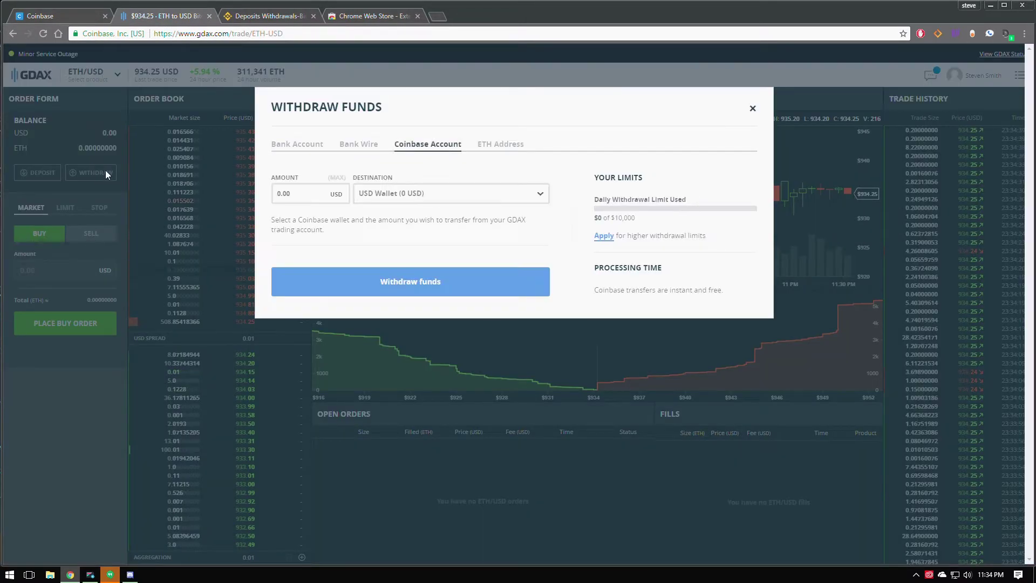
click(490, 153)
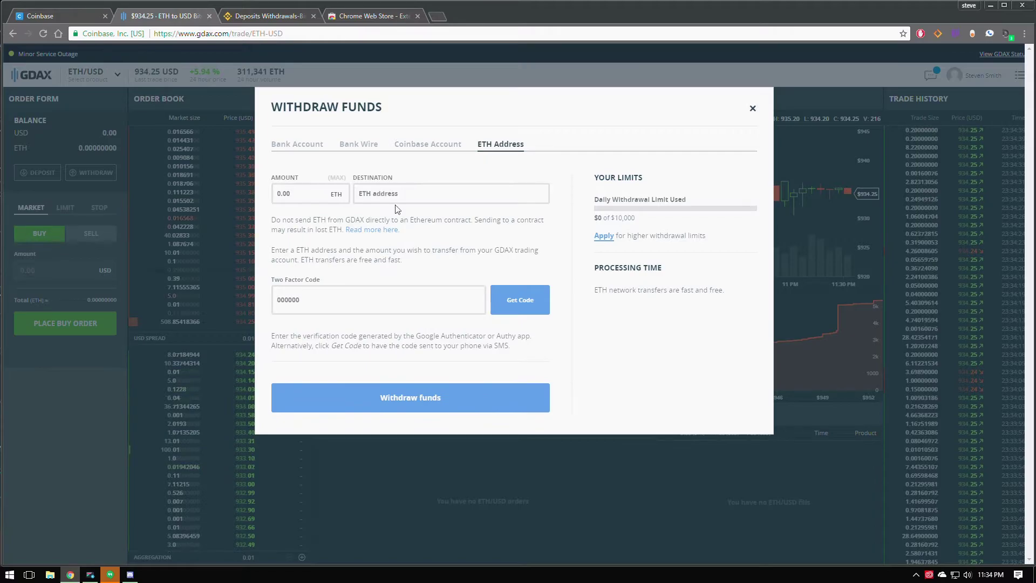
click(419, 196)
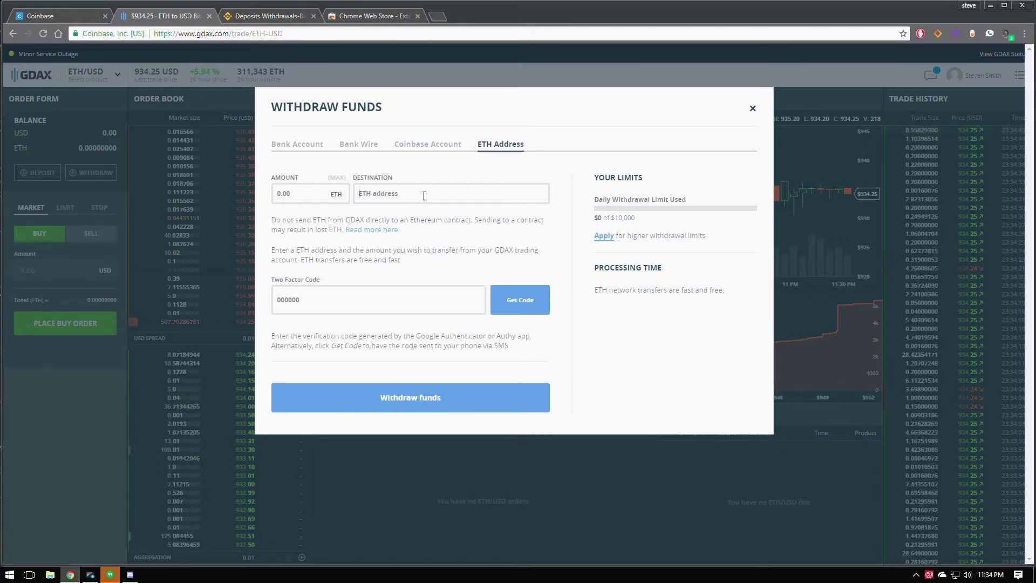
click(460, 193)
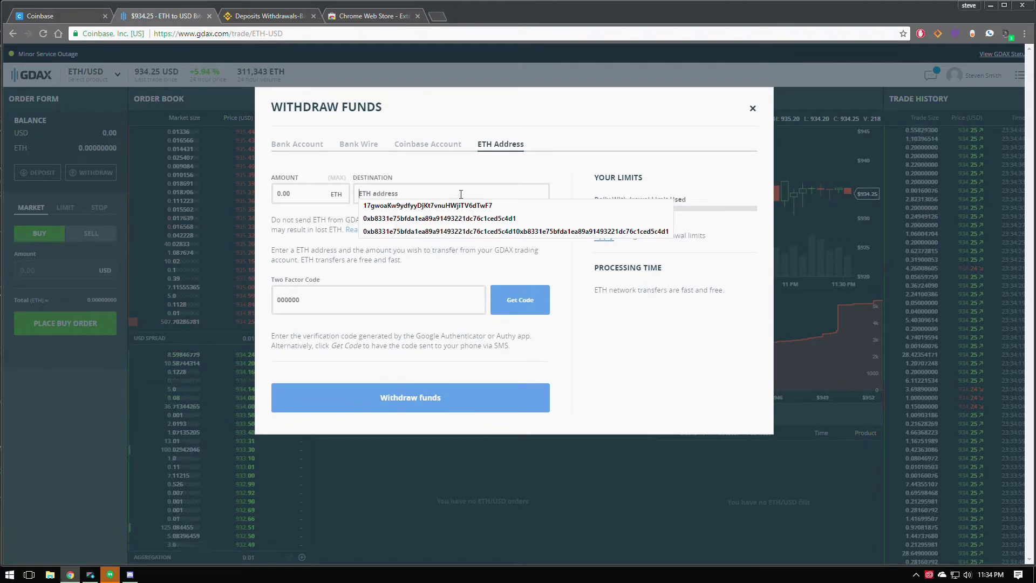
key(Down)
key(Down)
key(Return)
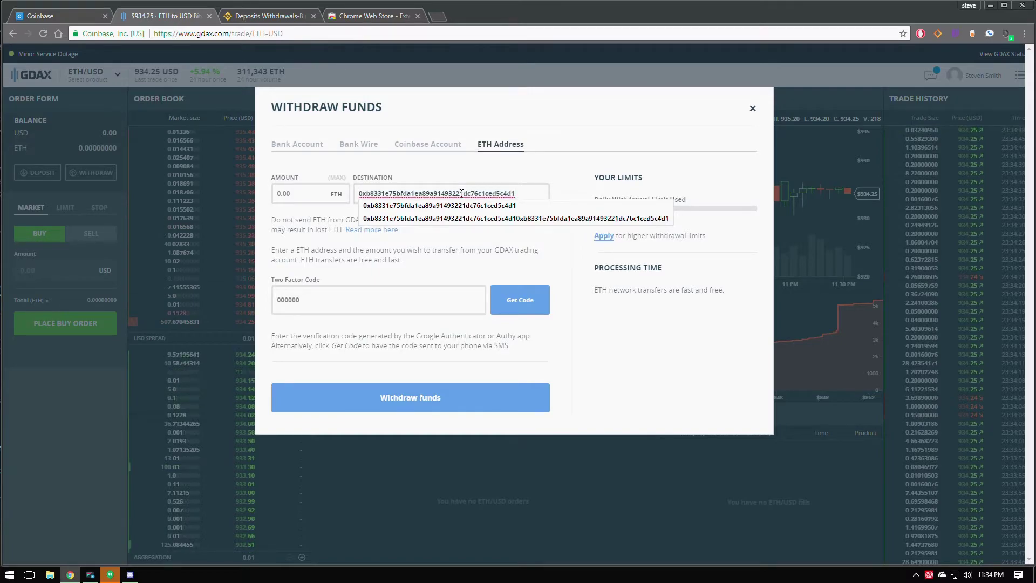
click(515, 205)
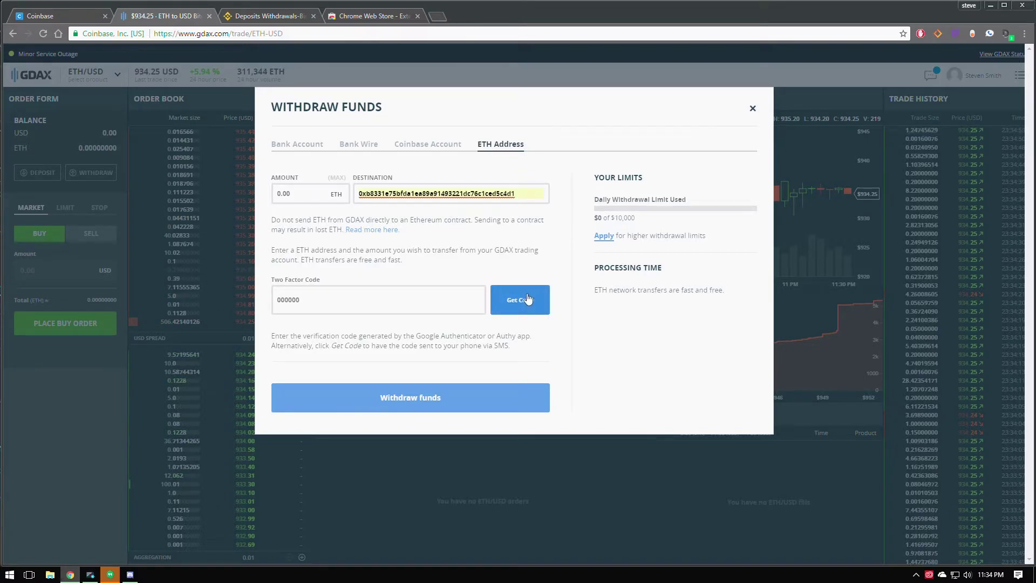
click(527, 299)
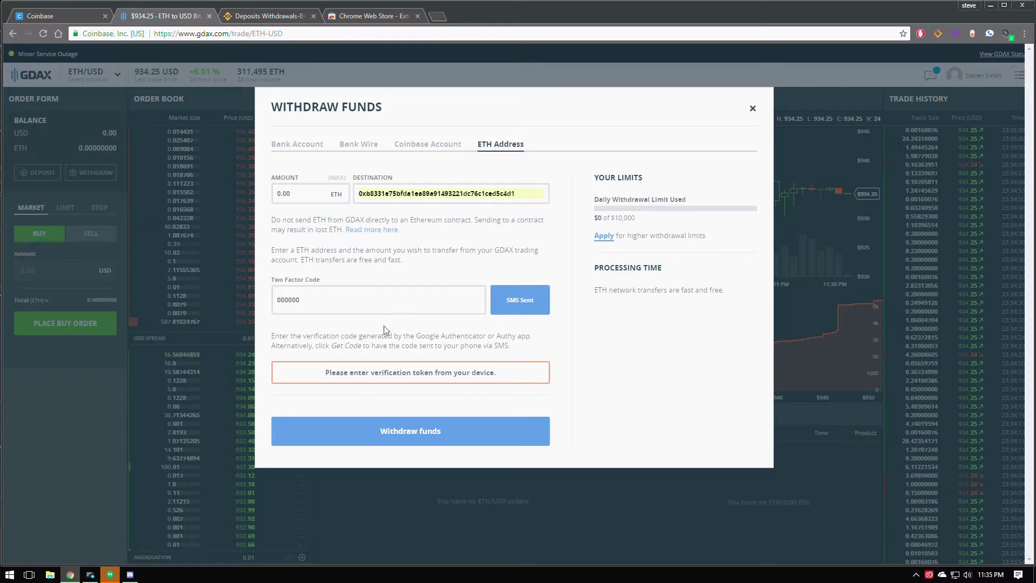
Reload Binance's deposits page and confirm the latest deposit shows completed in Funds > History.
click(264, 15)
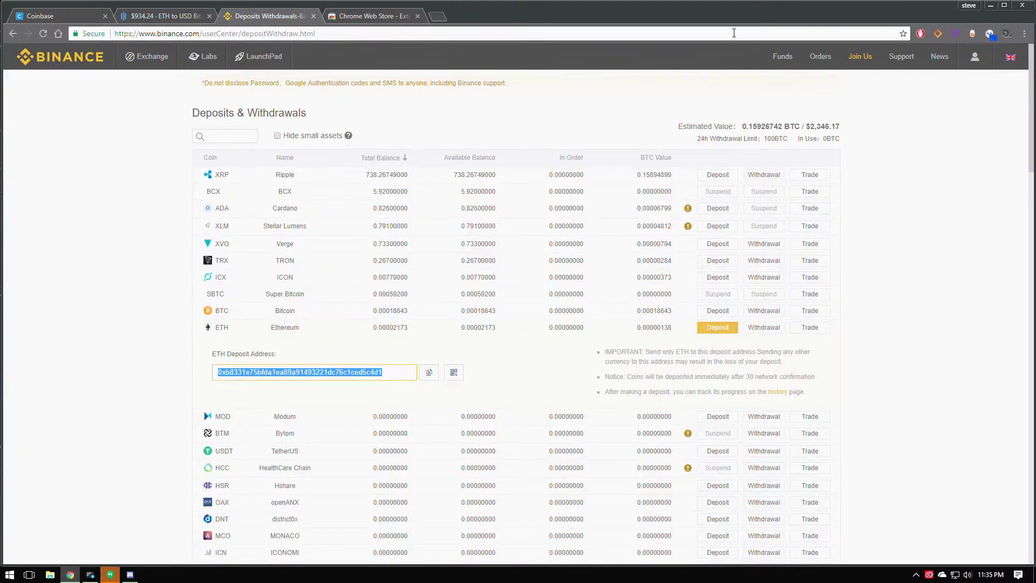
click(760, 86)
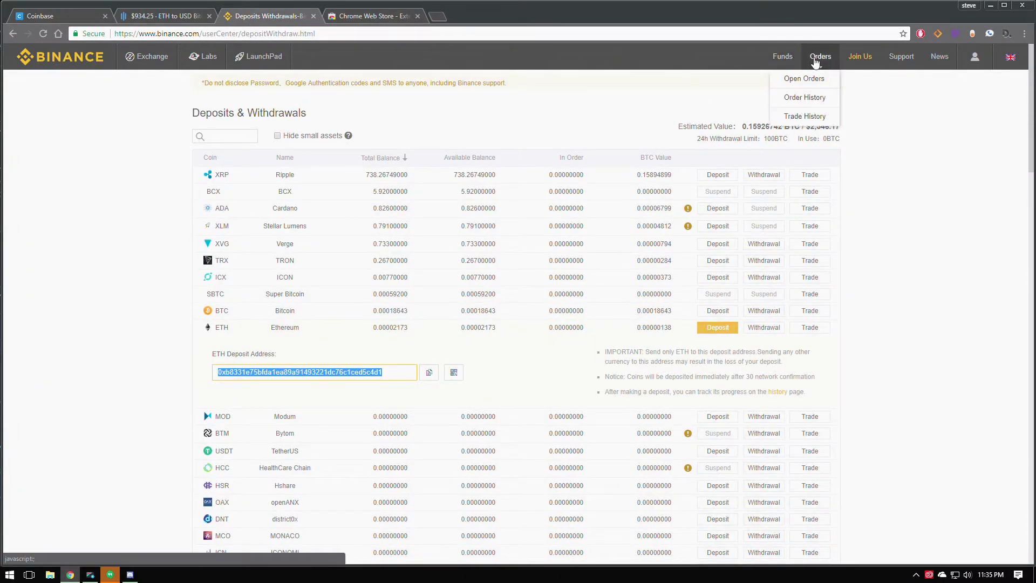
mouse_move(783, 57)
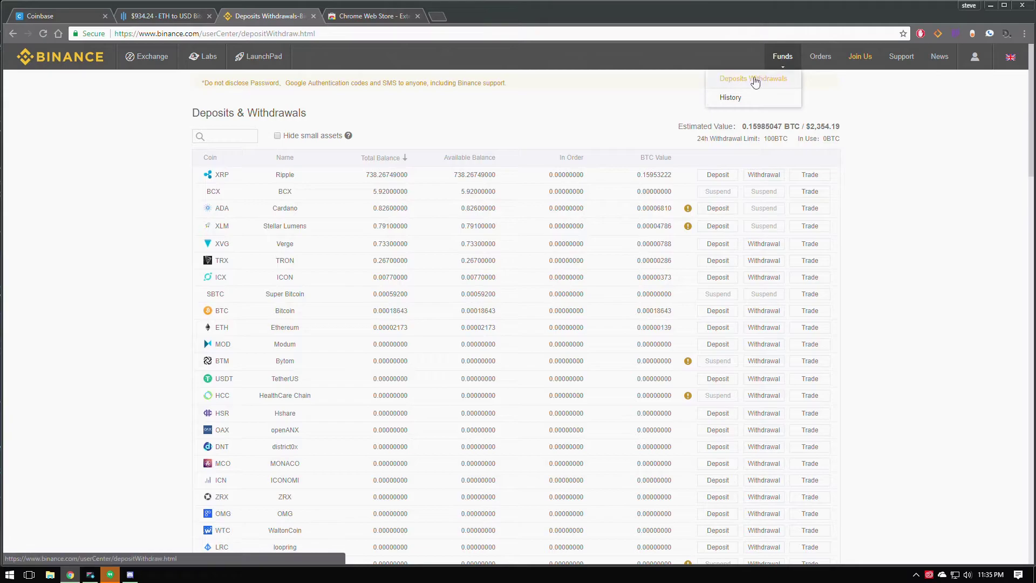
click(732, 99)
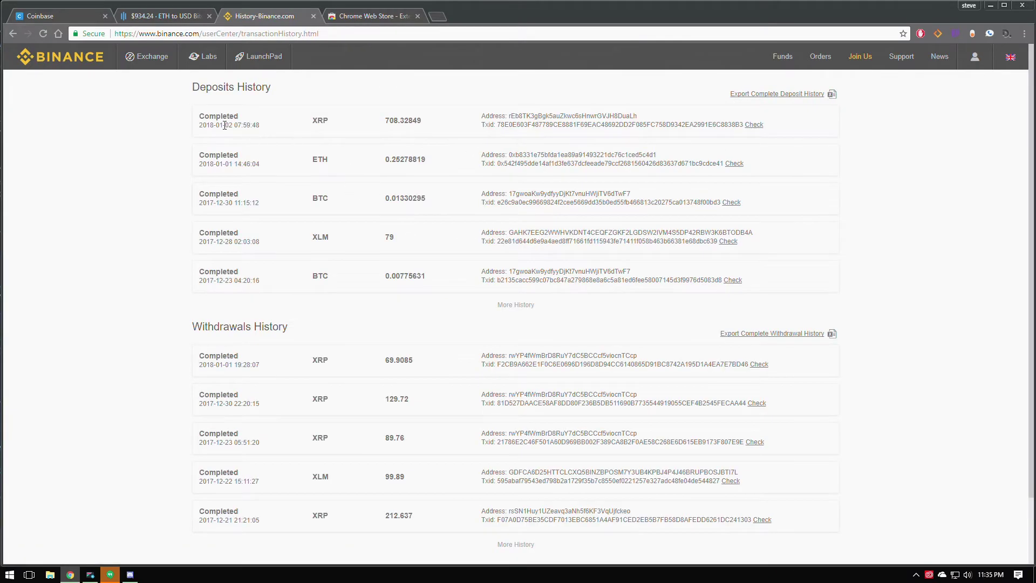
drag(196, 123, 263, 121)
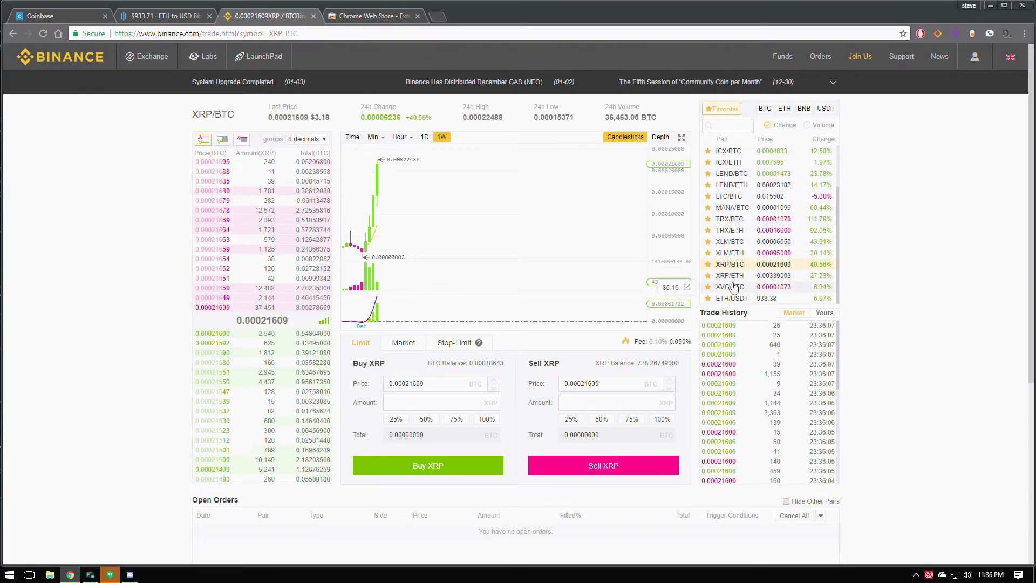
Browse the XVG/BTC, XLM/BTC and MANA/BTC favourite markets, ending on TRX/BTC.
click(731, 287)
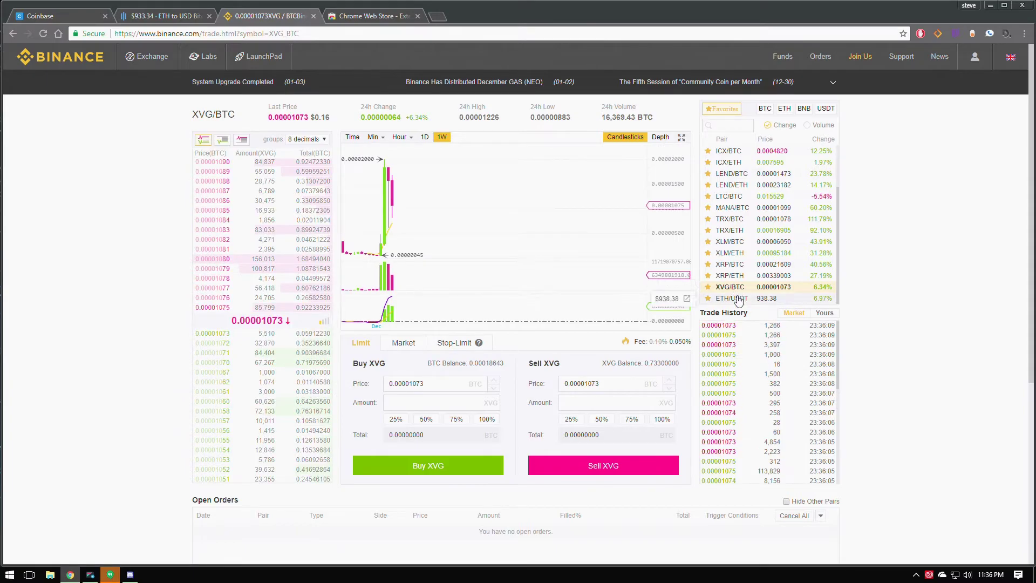
click(734, 242)
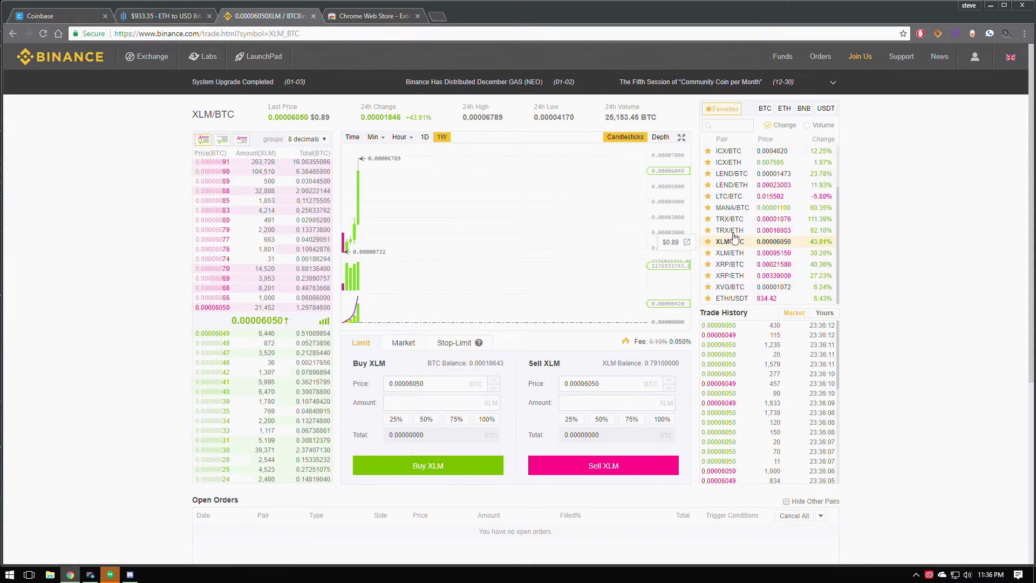
click(732, 209)
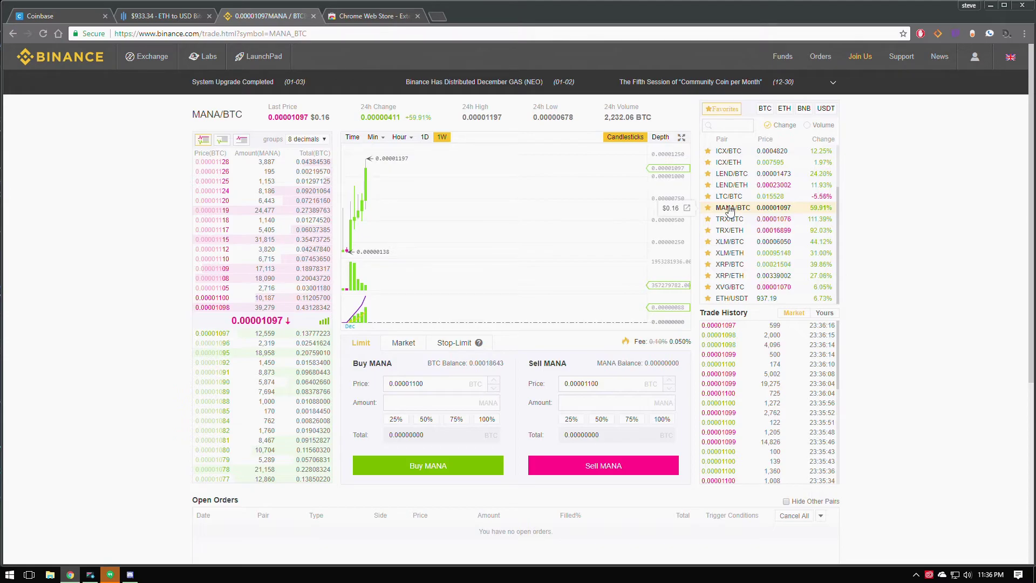
scroll(731, 216, up, 1)
scroll(731, 218, up, 1)
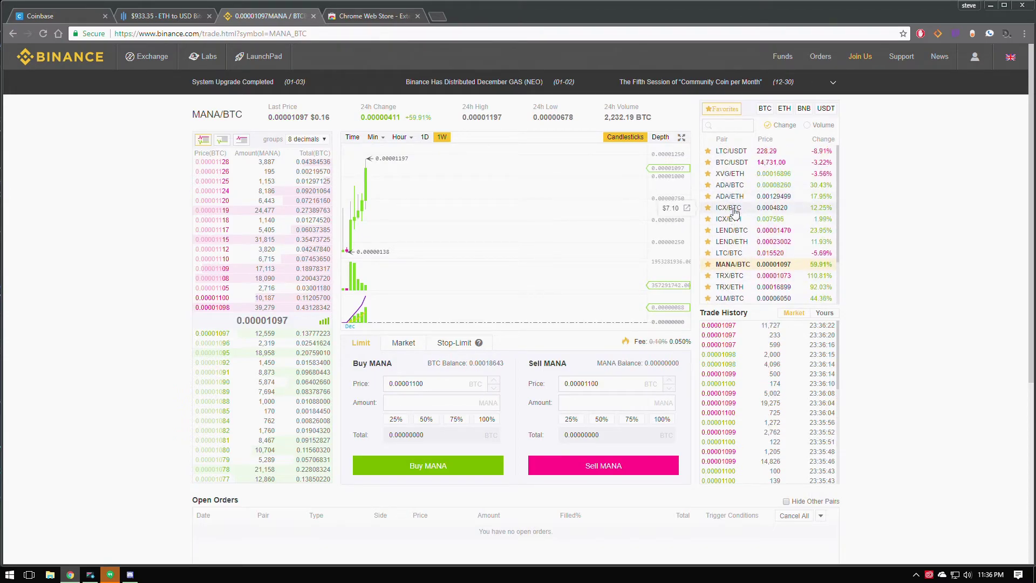
click(723, 277)
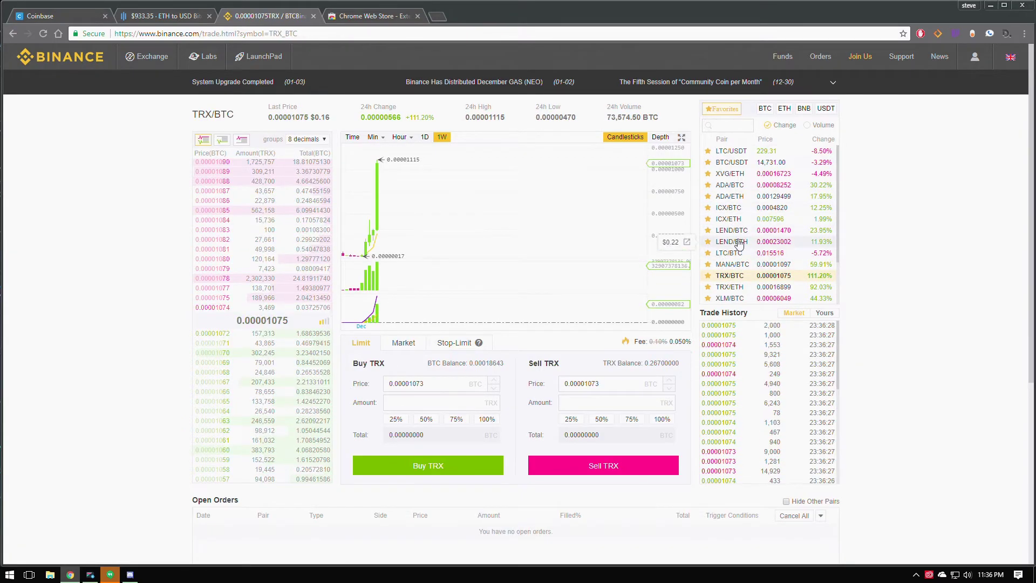
scroll(740, 243, down, 2)
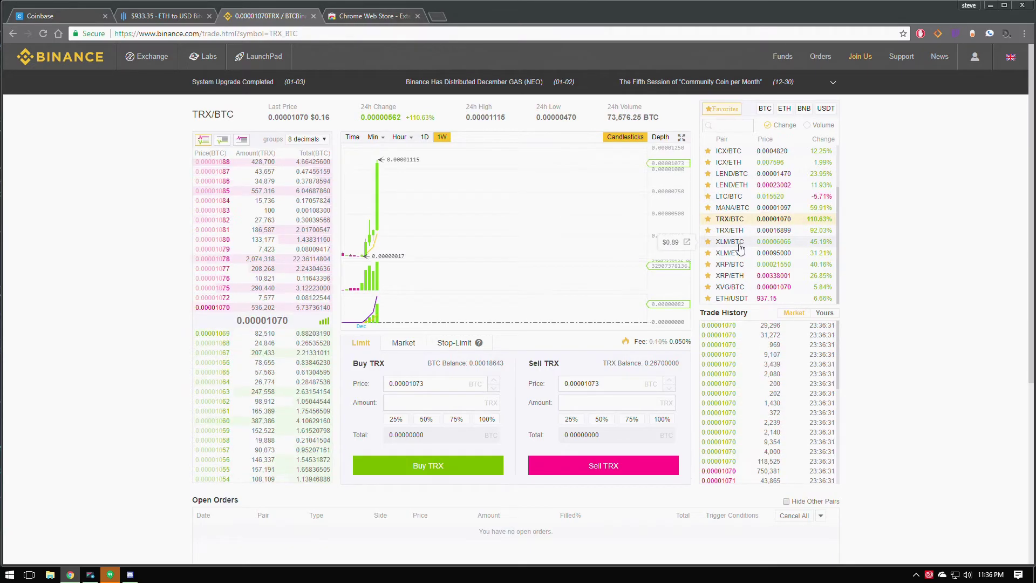
Enter 'ledger' in the Web Store tab's address bar to load the Ledger Nano S product page.
click(398, 17)
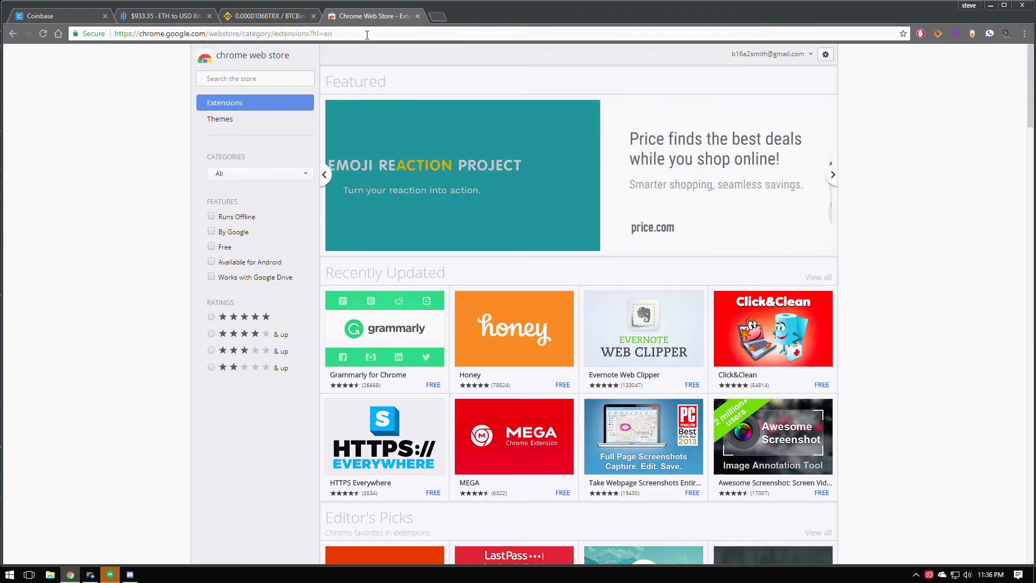
text(ledger)
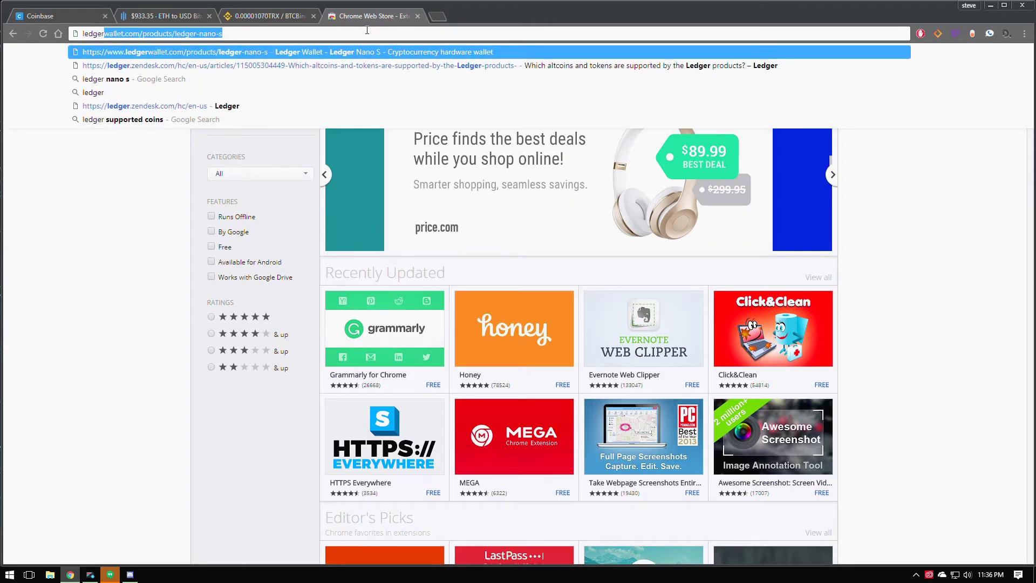
key(Return)
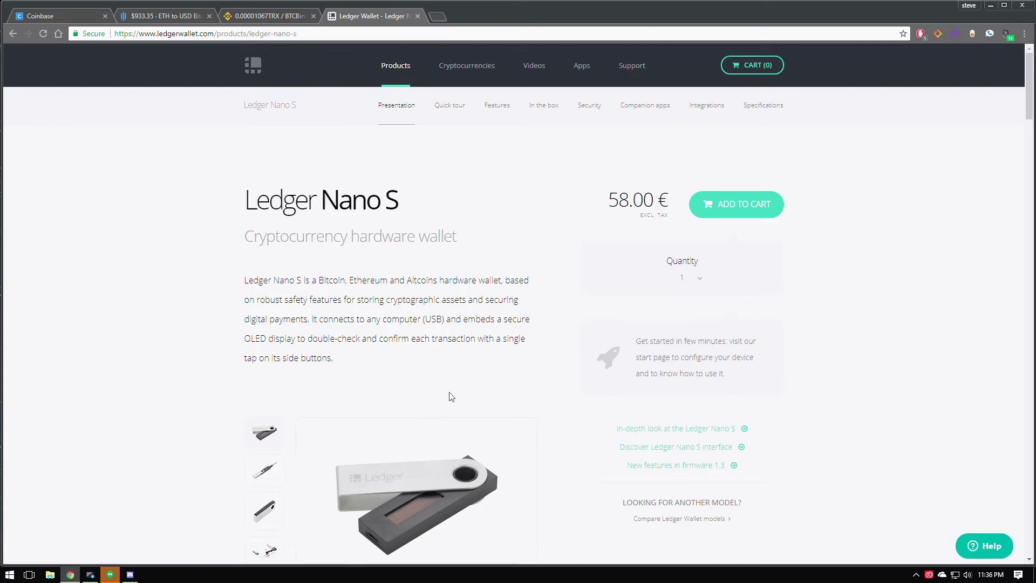
scroll(449, 393, down, 2)
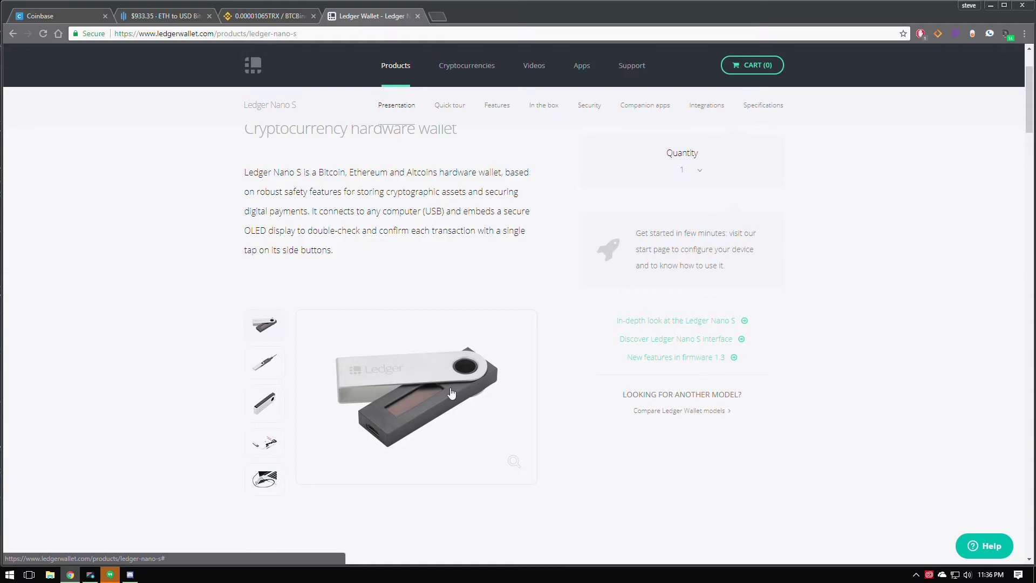
Open Binance's Deposits Withdrawals page and review its withdrawal limits.
click(265, 16)
mouse_move(808, 59)
click(777, 78)
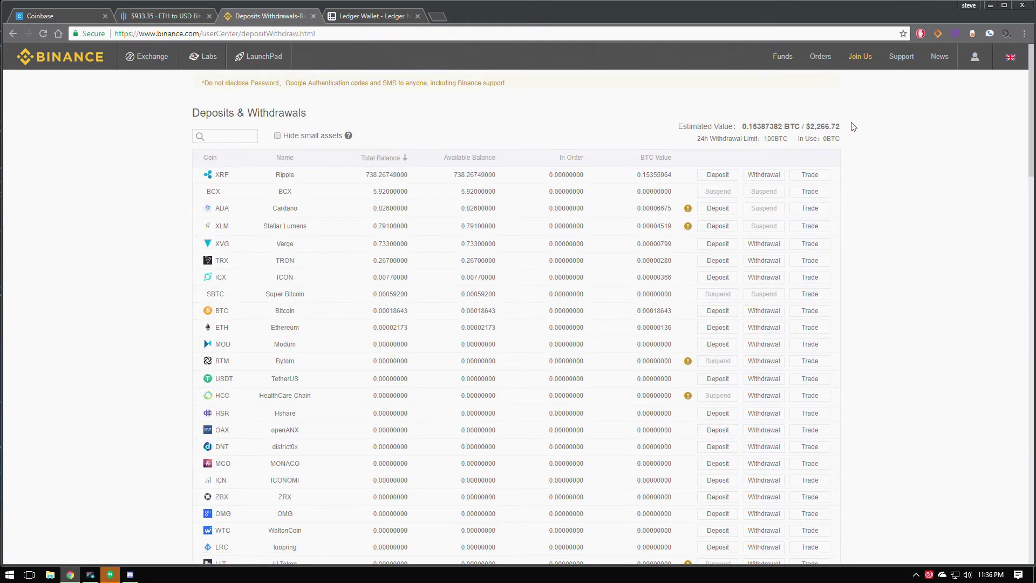
drag(855, 126, 813, 128)
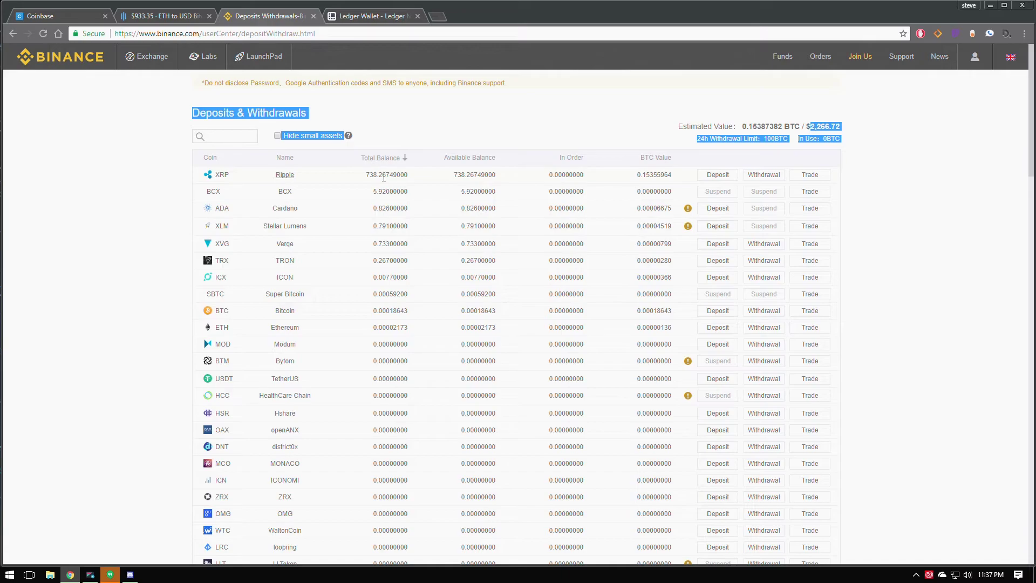
click(373, 16)
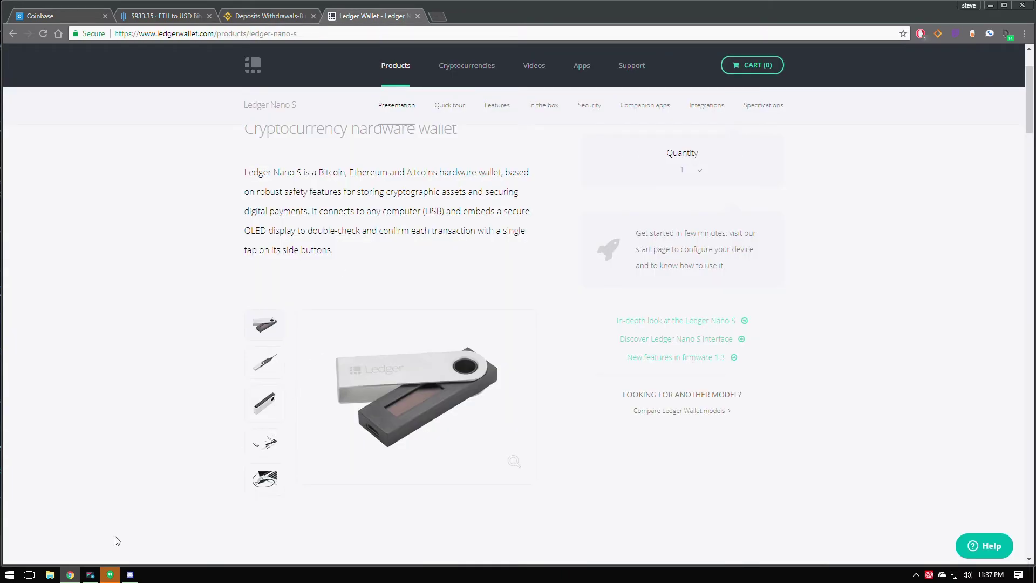
Copy the XRP receive address from Ledger Wallet Ripple, then close the wallet window.
click(90, 574)
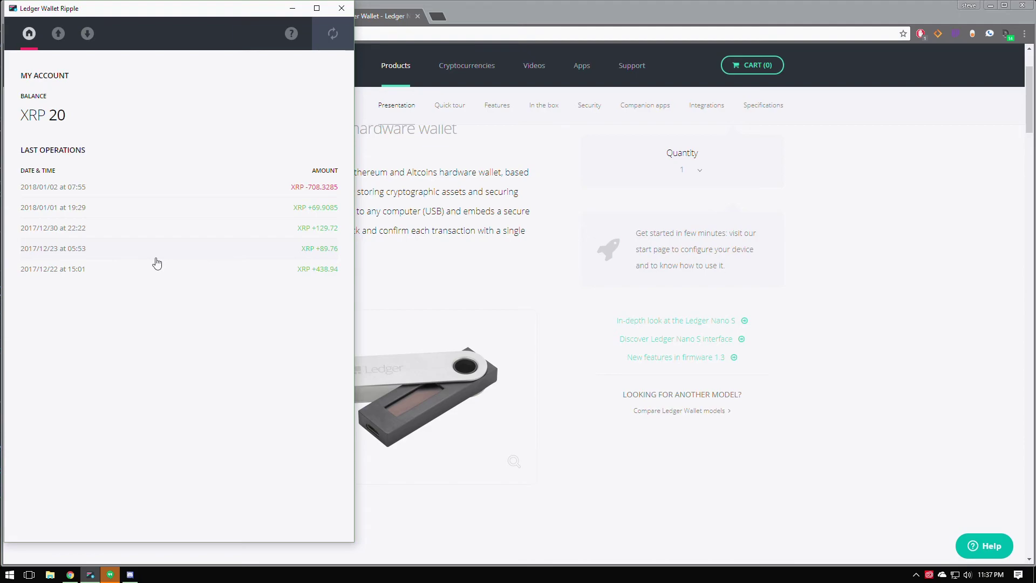
double_click(51, 117)
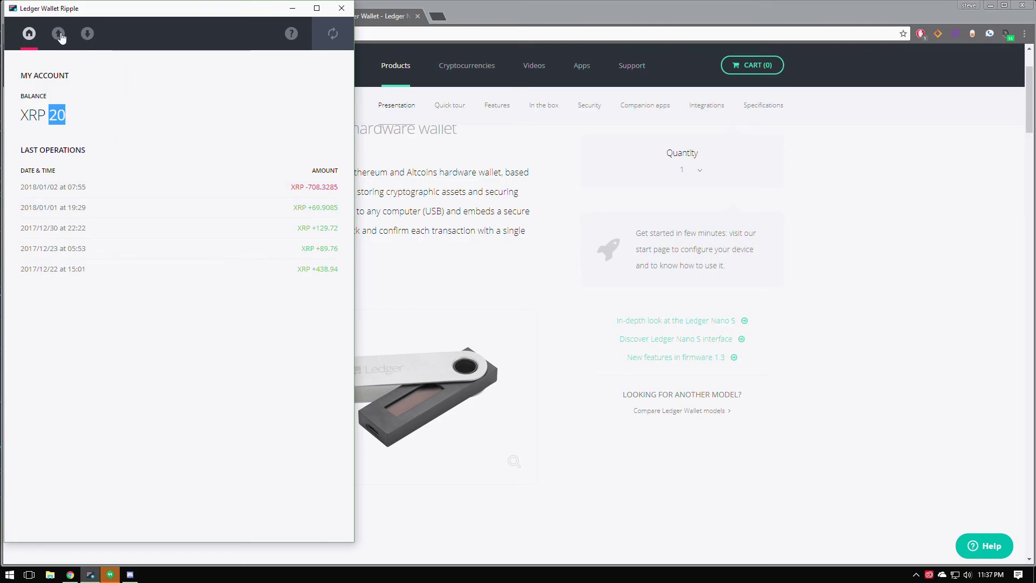
click(88, 34)
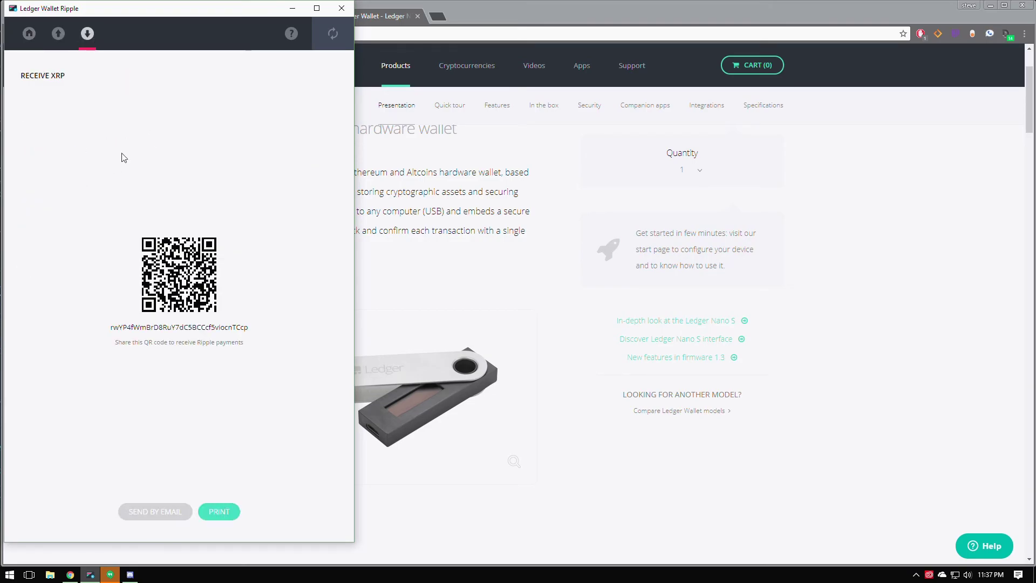
drag(260, 336, 108, 328)
right_click(117, 330)
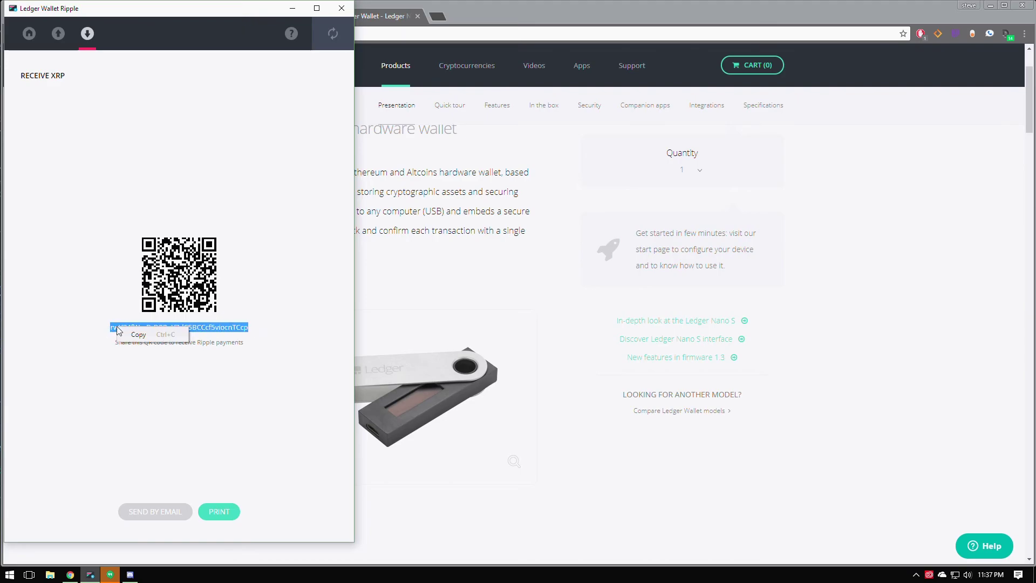
click(342, 9)
Withdraw XRP to the saved Ledger address, No Tag, Max 738.26749 (738.11749 after 0.15 fee).
click(272, 19)
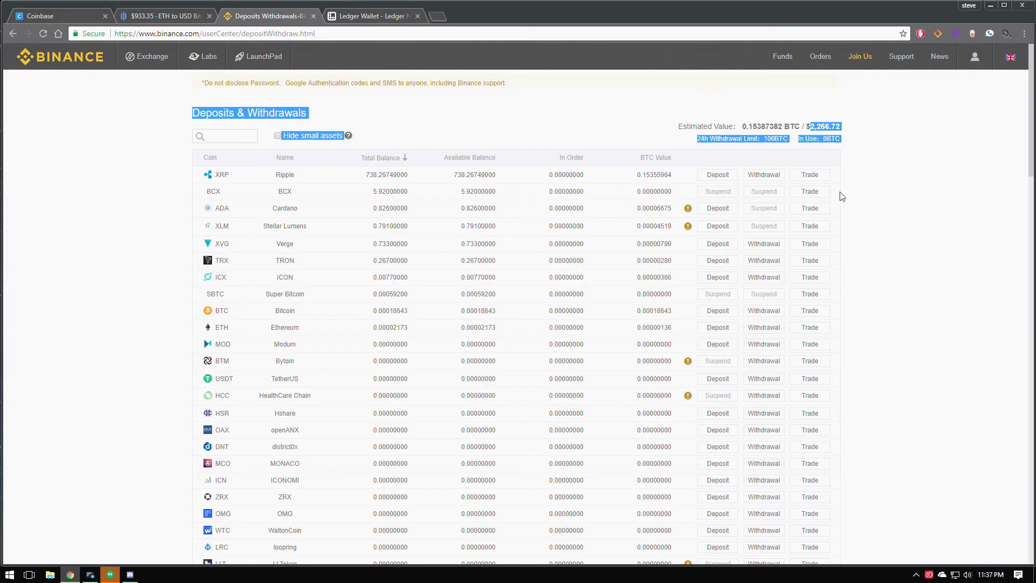
click(762, 175)
click(364, 201)
text(rsSN1Huy1UZeavq3aNh5f6KF3VqUjfckeo)
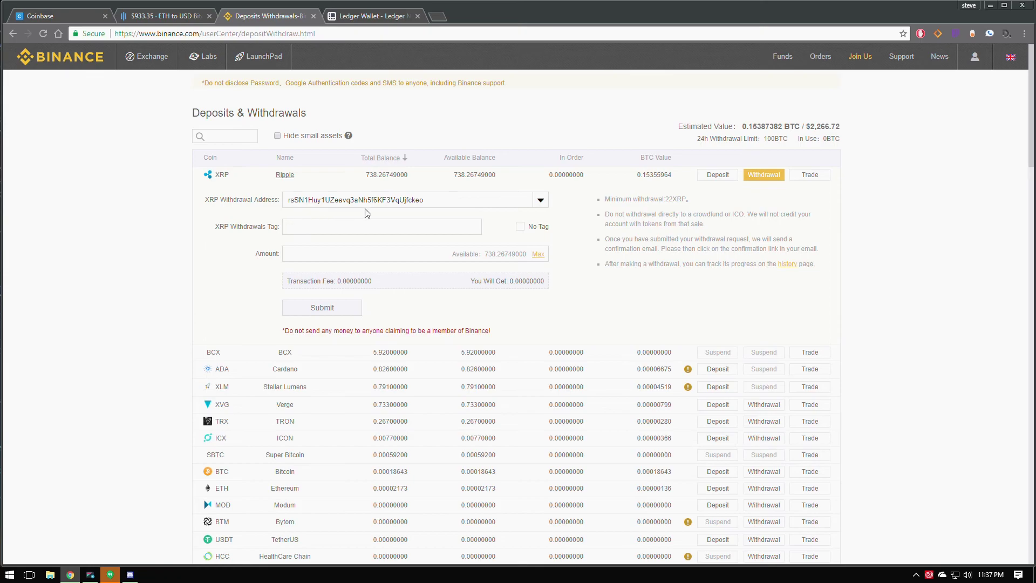
click(542, 202)
click(432, 233)
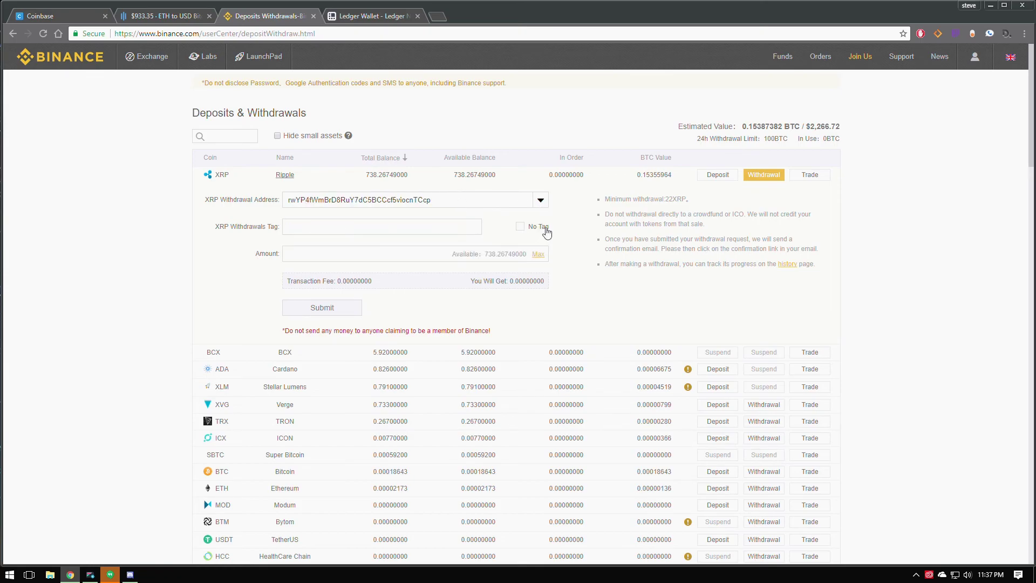
click(519, 227)
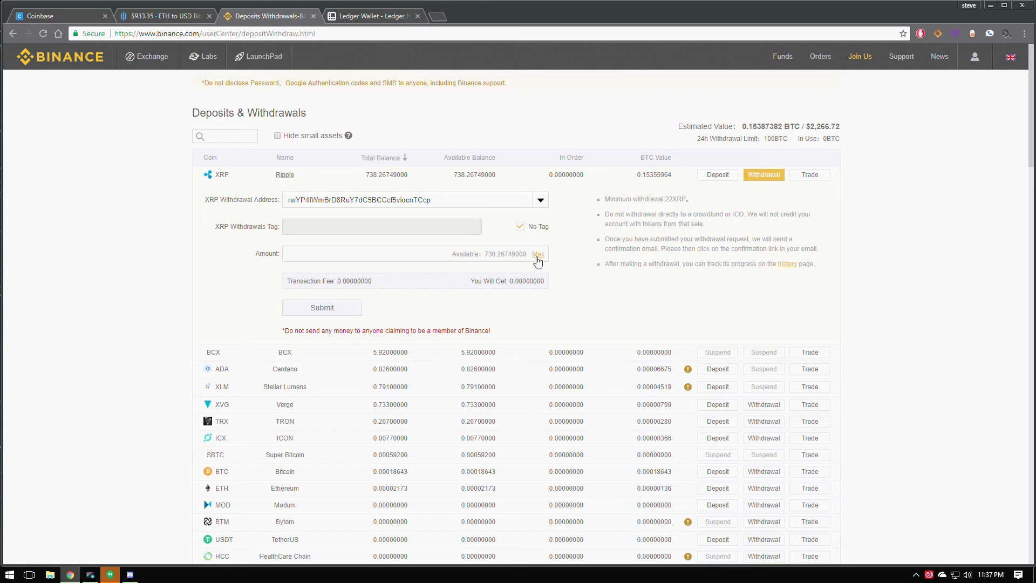
click(538, 256)
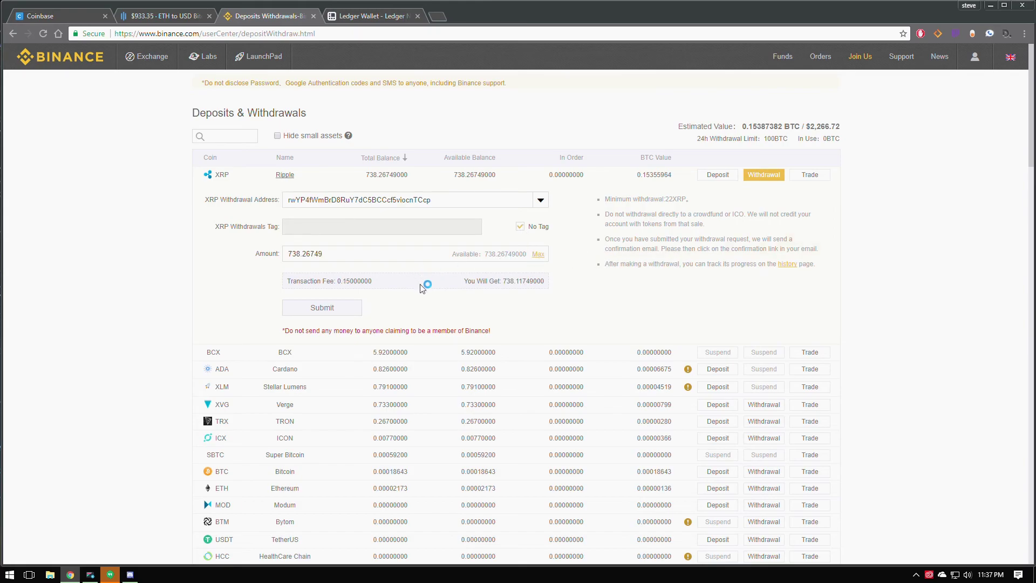